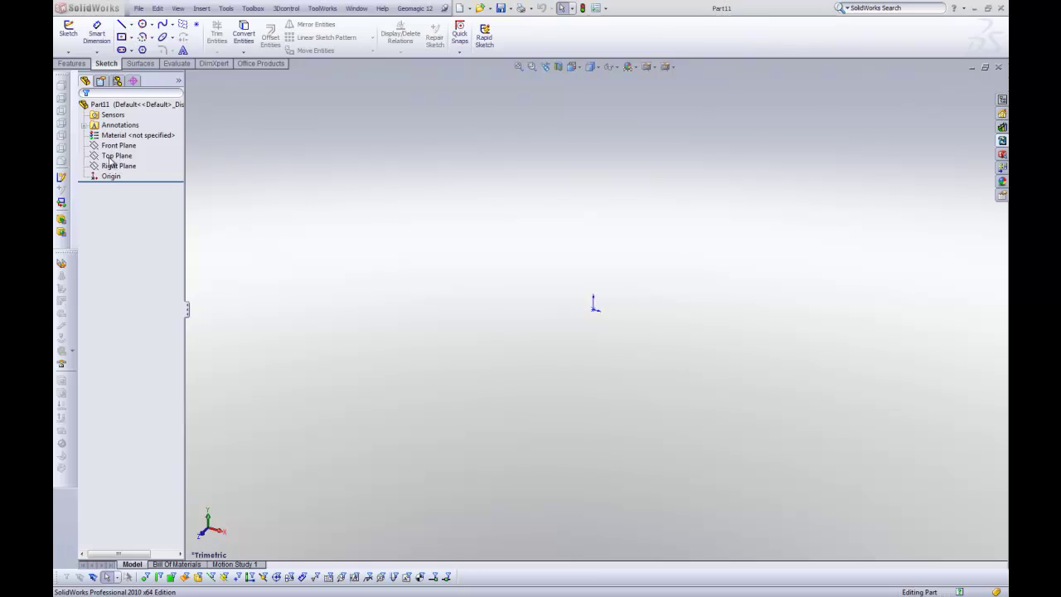
Start a sketch on the Front Plane and insert Layout_bila1_0_1.png as a sketch picture.
{"action": "left_click", "coordinate": [116, 146]}
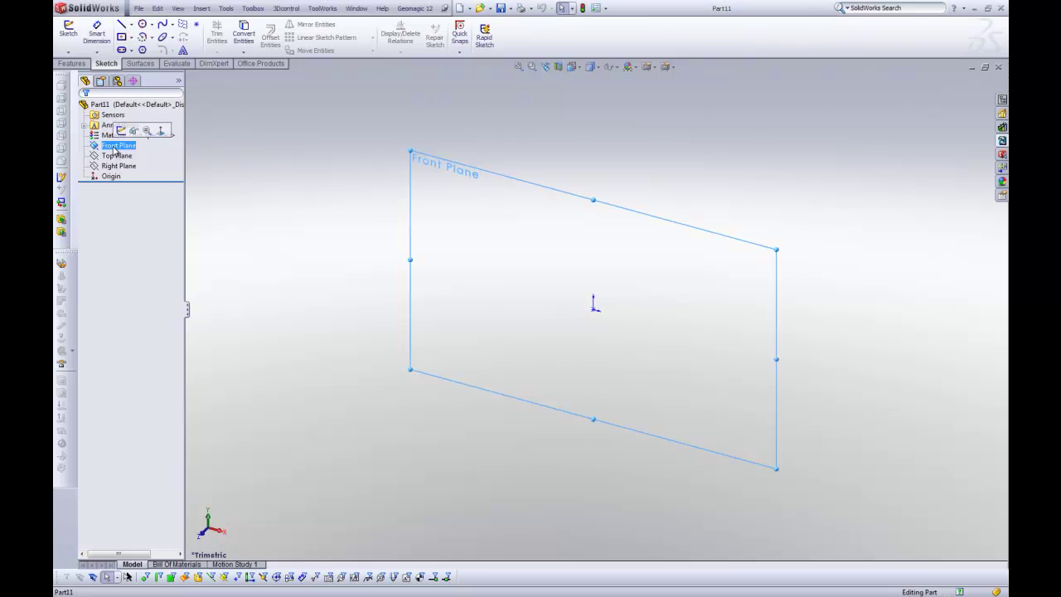
{"action": "left_click", "coordinate": [121, 133]}
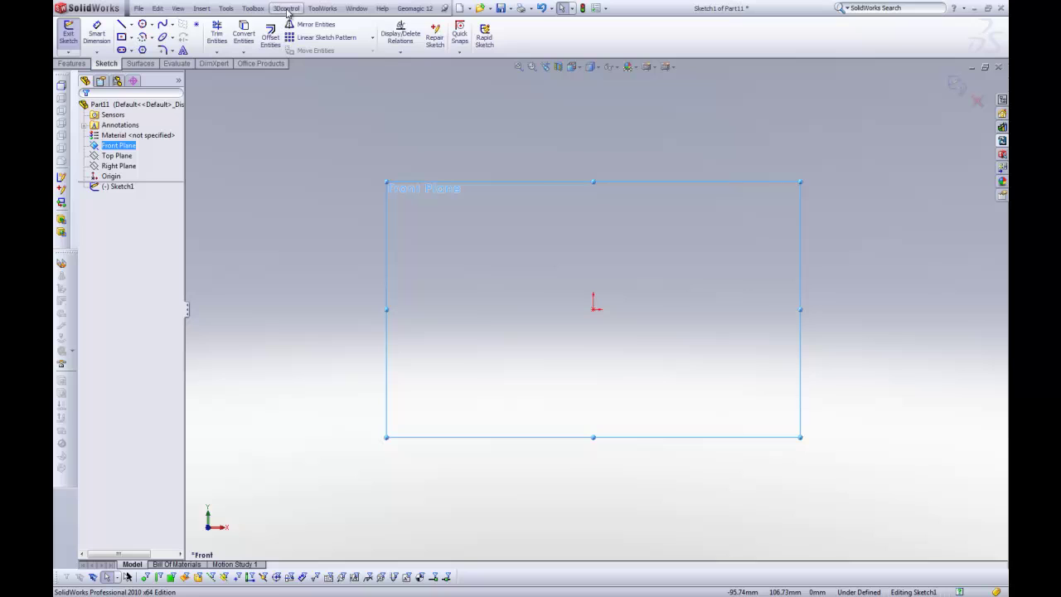
{"action": "left_click", "coordinate": [228, 9]}
{"action": "mouse_move", "coordinate": [263, 214]}
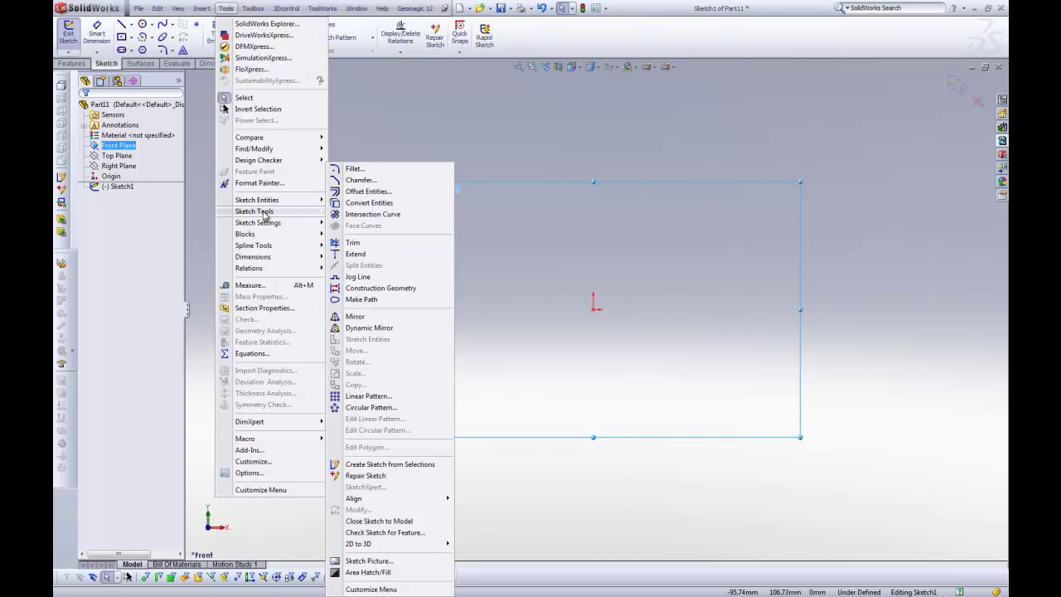
{"action": "left_click", "coordinate": [369, 561]}
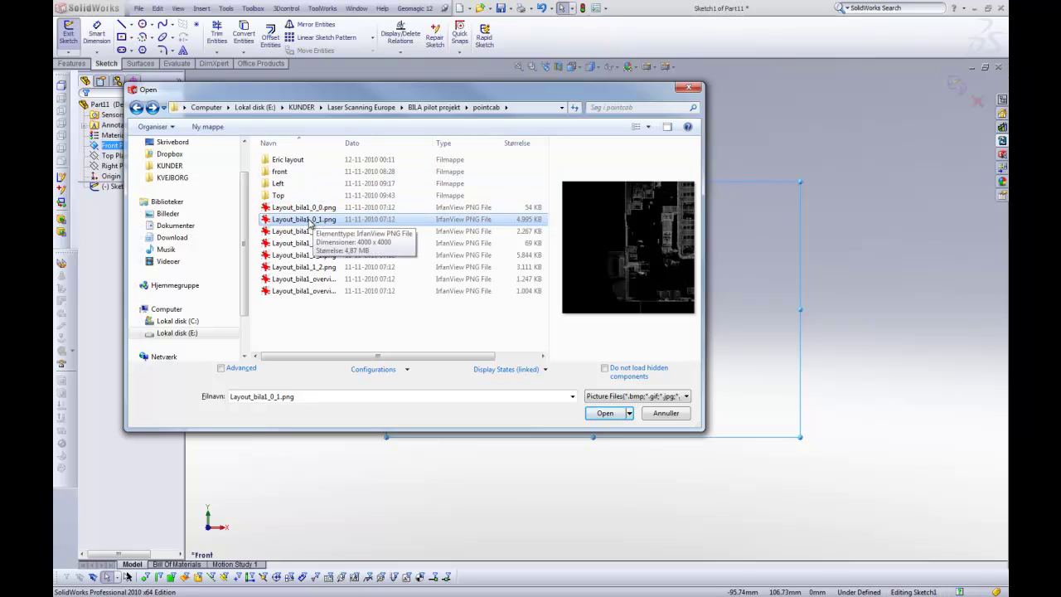
{"action": "left_click", "coordinate": [605, 413]}
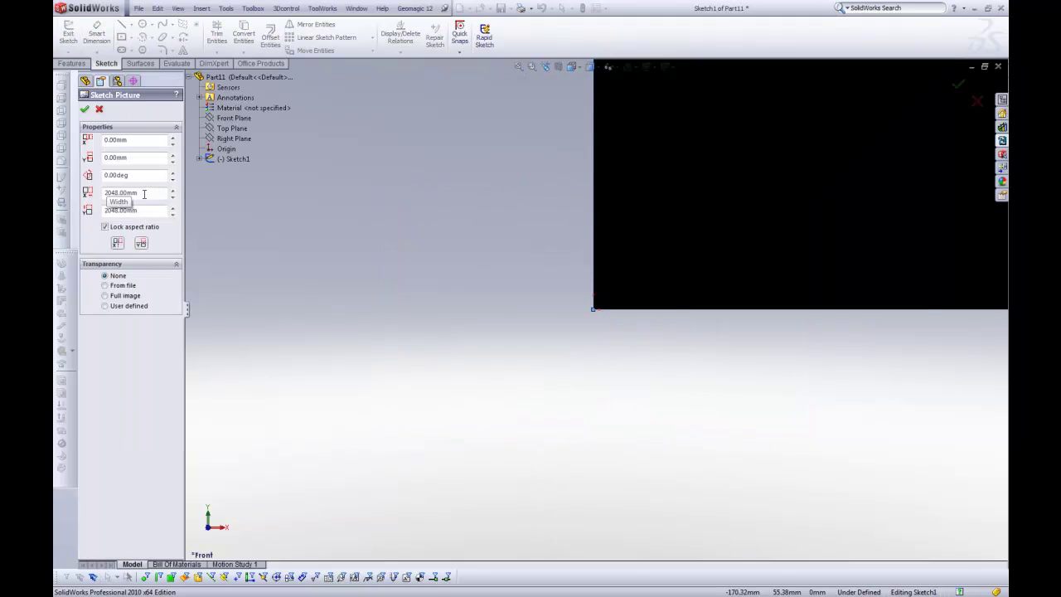
Set the sketch picture's width to 20000 mm with the aspect ratio locked and accept it.
{"action": "double_click", "coordinate": [116, 193]}
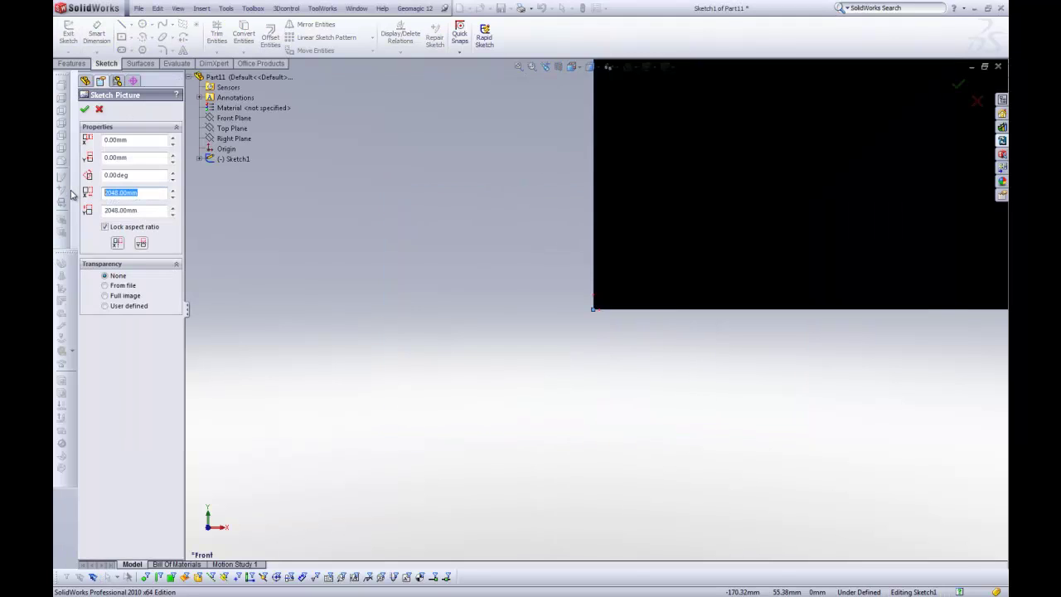
{"action": "type", "text": "20000"}
{"action": "key", "text": "Tab"}
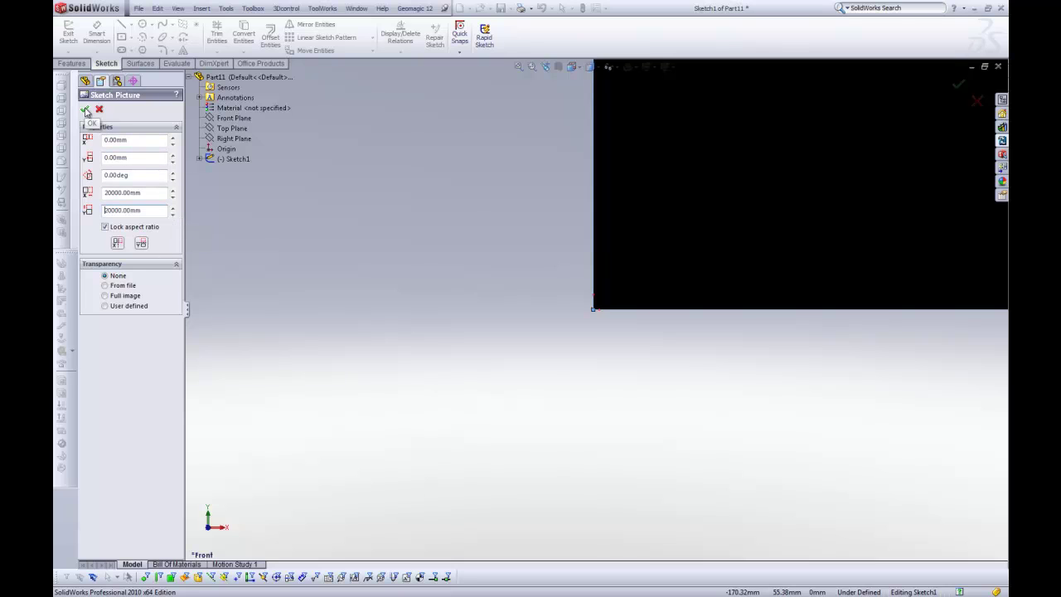
{"action": "left_click", "coordinate": [86, 111]}
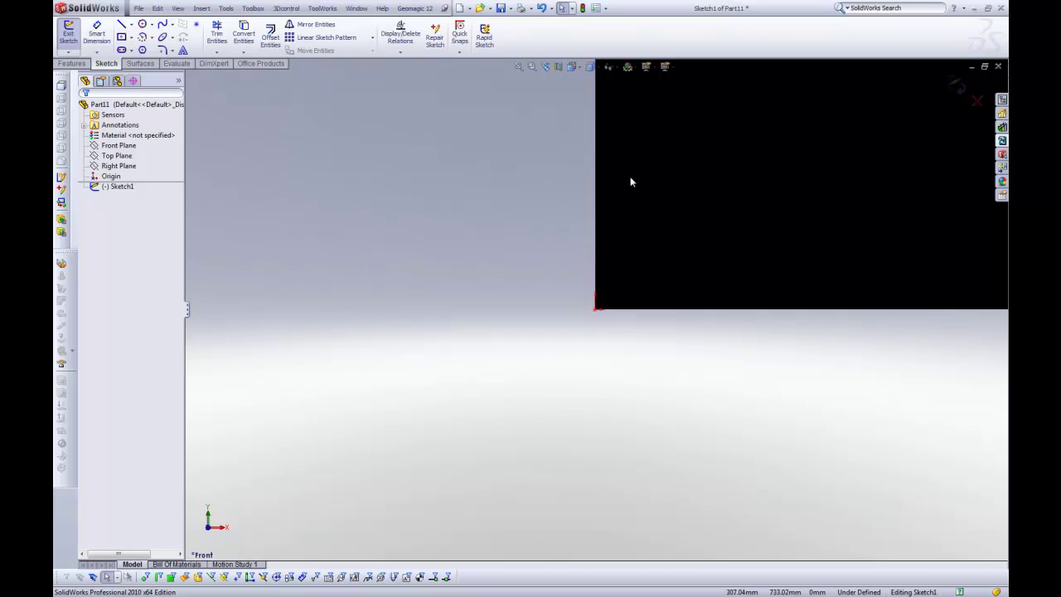
Insert Layout_bila1_0_2.png as a second sketch picture in the same sketch.
{"action": "scroll", "coordinate": [583, 199], "scroll_direction": "up", "scroll_amount": 13}
{"action": "scroll", "coordinate": [760, 173], "scroll_direction": "down", "scroll_amount": 6}
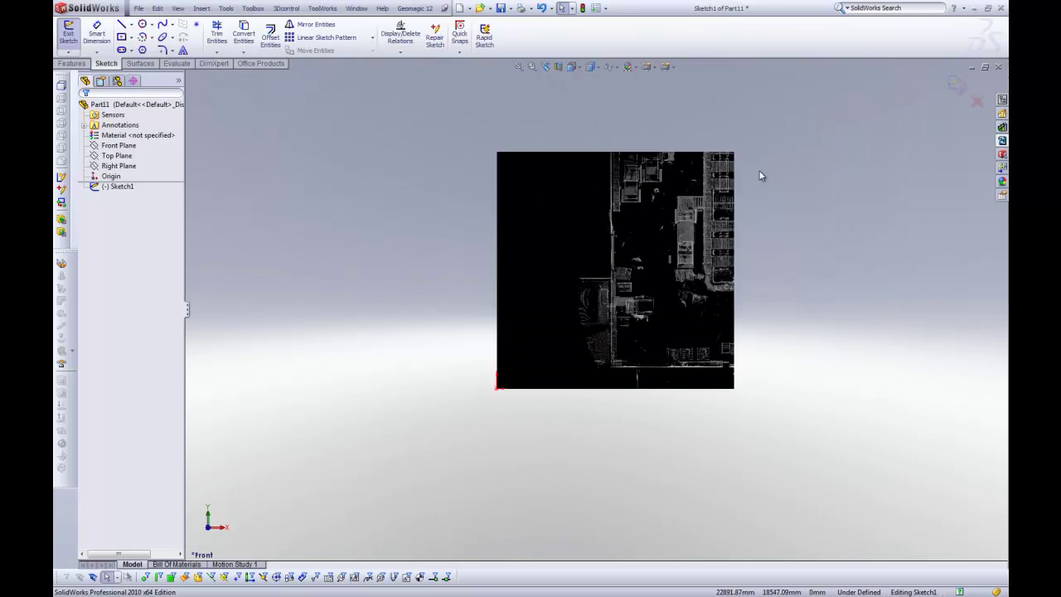
{"action": "scroll", "coordinate": [456, 404], "scroll_direction": "up", "scroll_amount": 4}
{"action": "scroll", "coordinate": [531, 365], "scroll_direction": "down", "scroll_amount": 4}
{"action": "scroll", "coordinate": [580, 299], "scroll_direction": "up", "scroll_amount": 1}
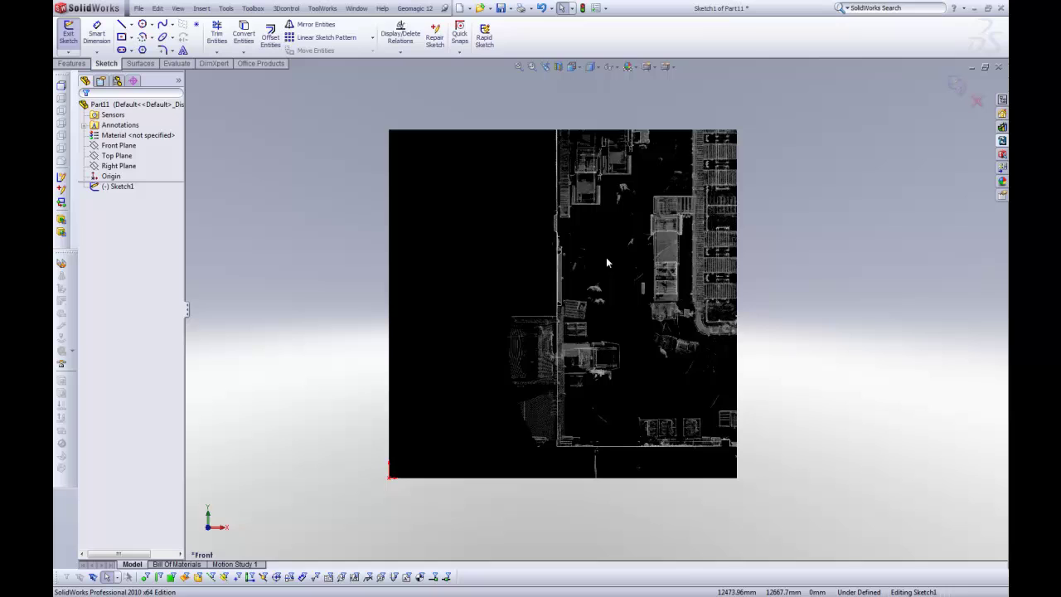
{"action": "scroll", "coordinate": [627, 241], "scroll_direction": "down", "scroll_amount": 1}
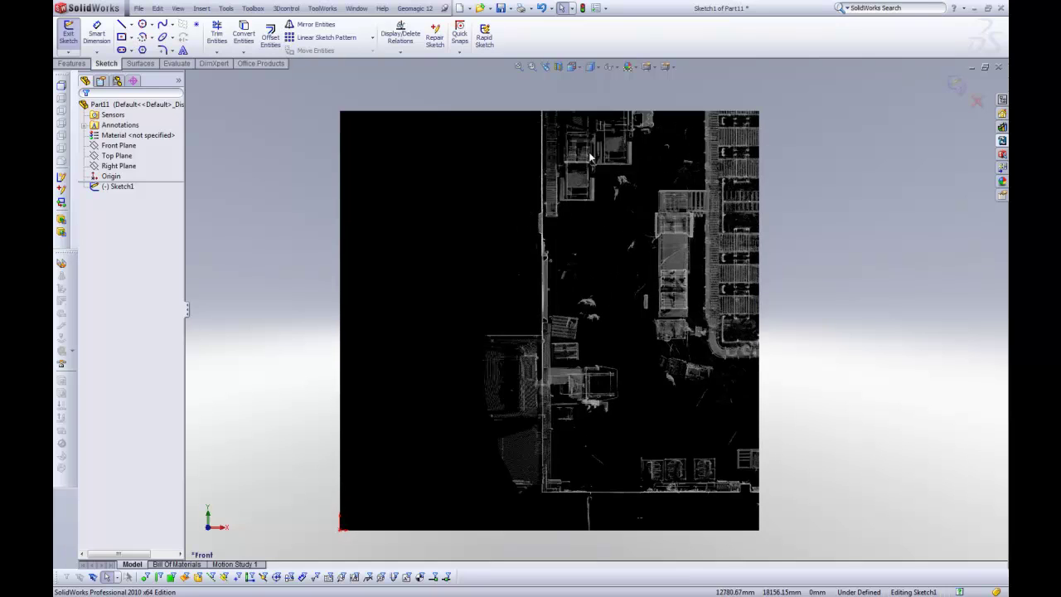
{"action": "left_click", "coordinate": [226, 8]}
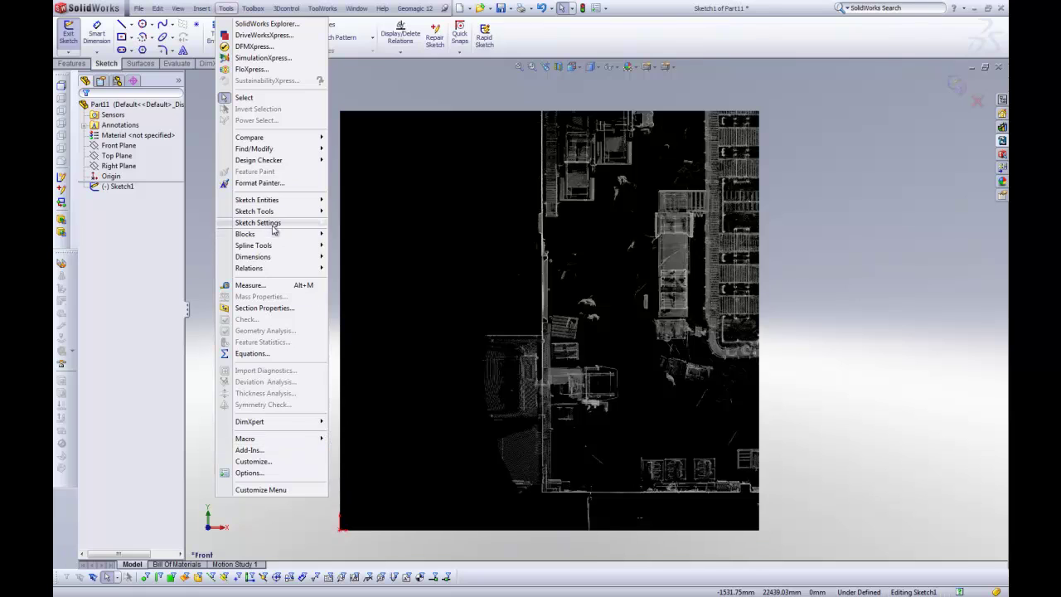
{"action": "mouse_move", "coordinate": [274, 215]}
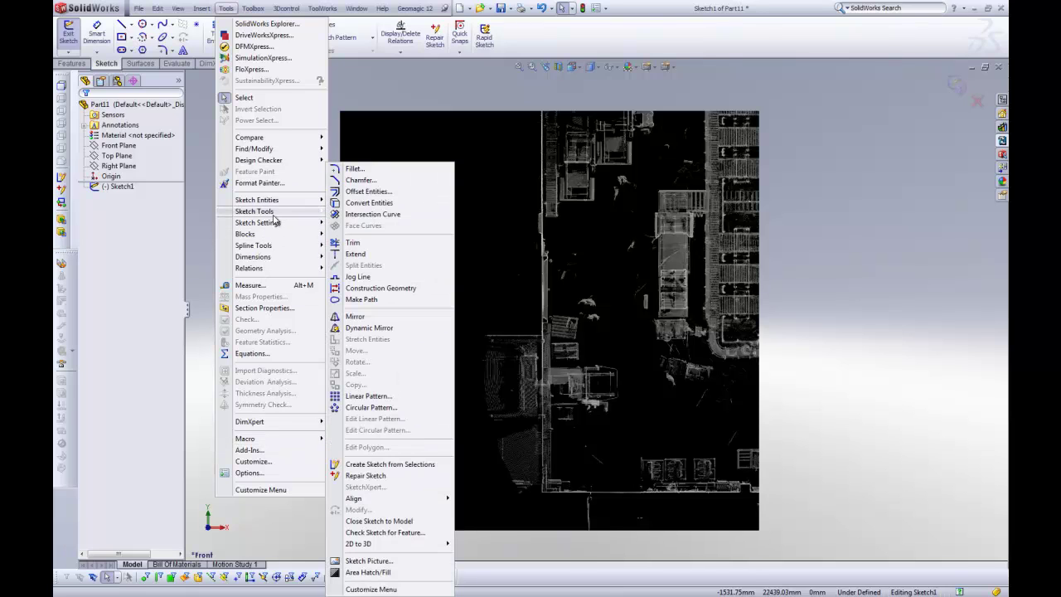
{"action": "left_click", "coordinate": [370, 561]}
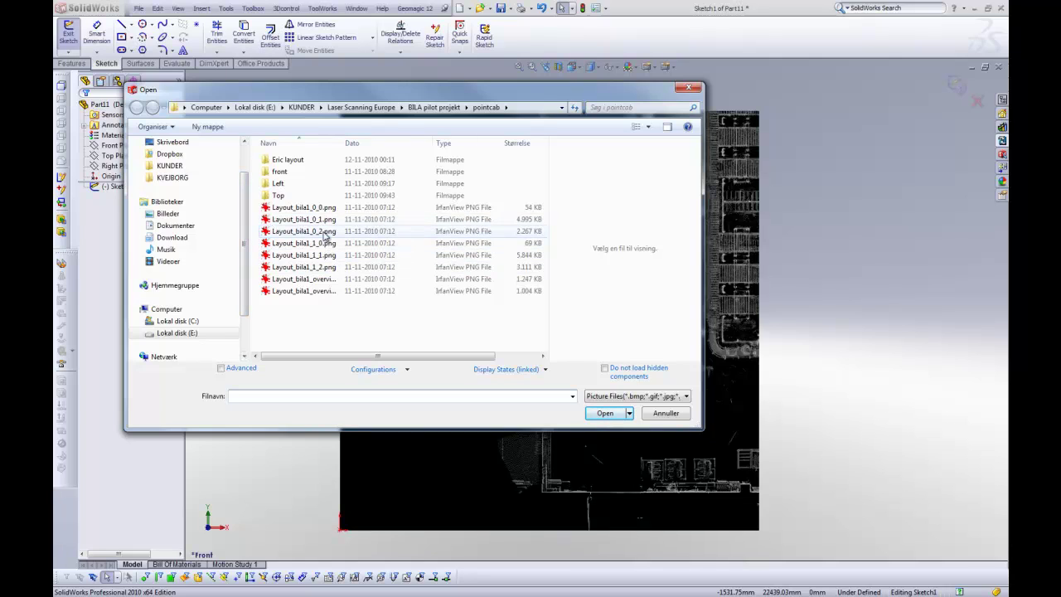
{"action": "left_click", "coordinate": [325, 232]}
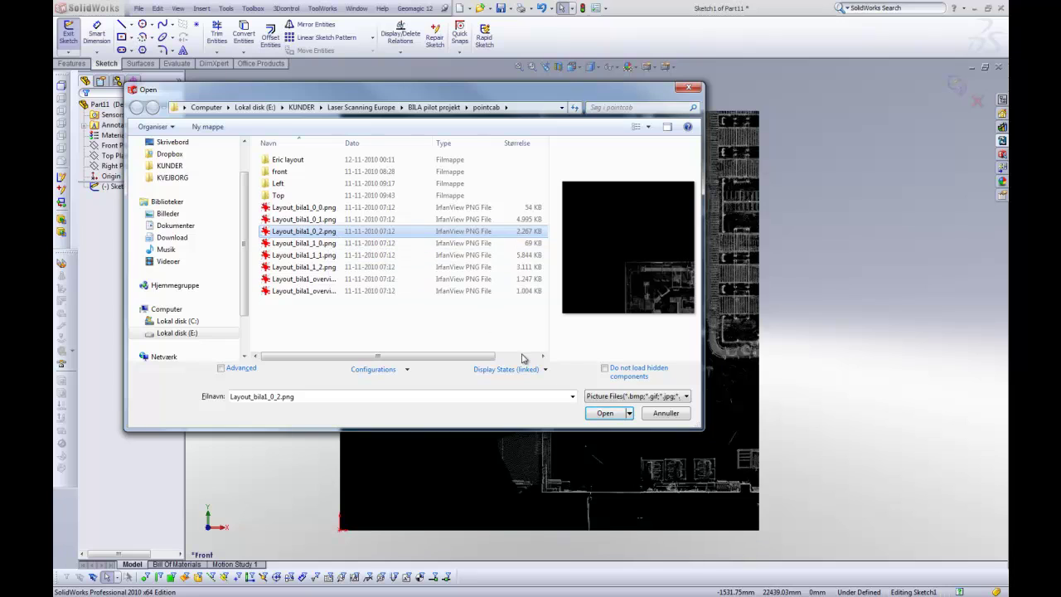
{"action": "left_click", "coordinate": [604, 412]}
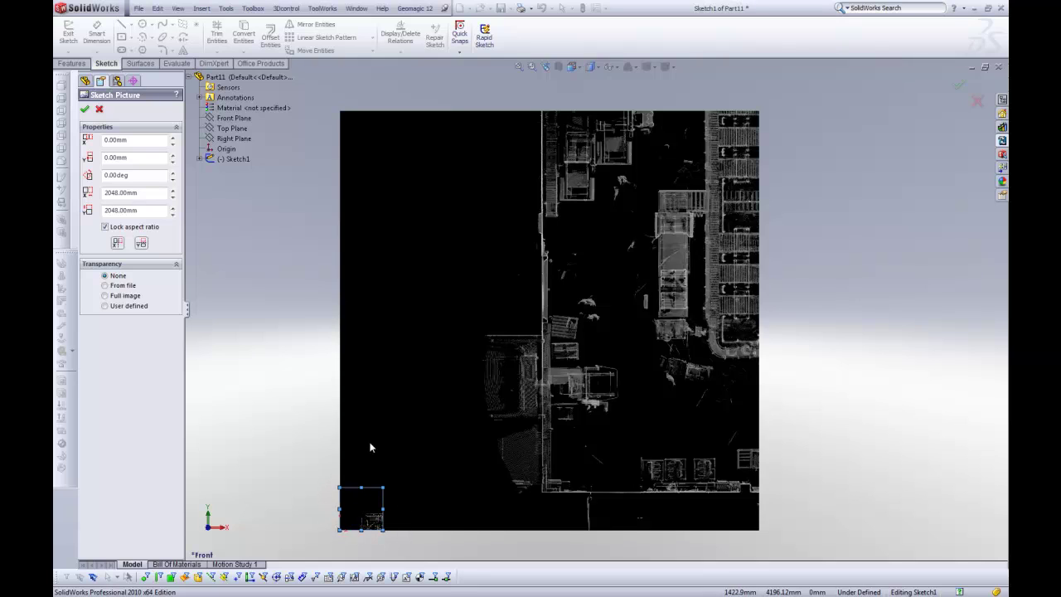
Set the second picture's Y position to 20000 mm and its width to 20000 mm so it sits directly above the first.
{"action": "left_click", "coordinate": [133, 157]}
{"action": "type", "text": "20000"}
{"action": "key", "text": "Tab"}
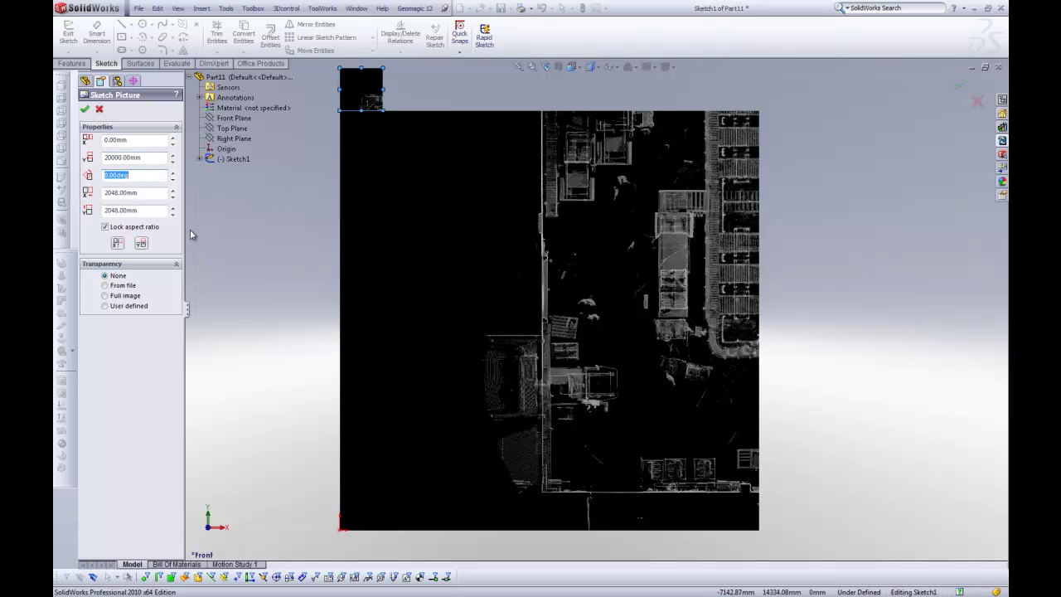
{"action": "key", "text": "Tab"}
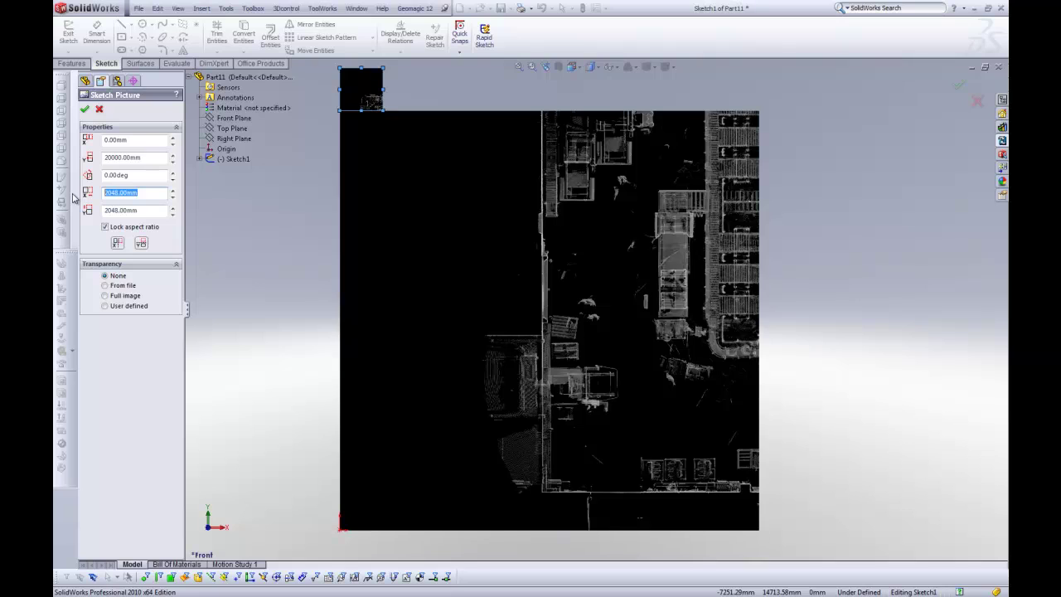
{"action": "type", "text": "20000"}
{"action": "key", "text": "Return"}
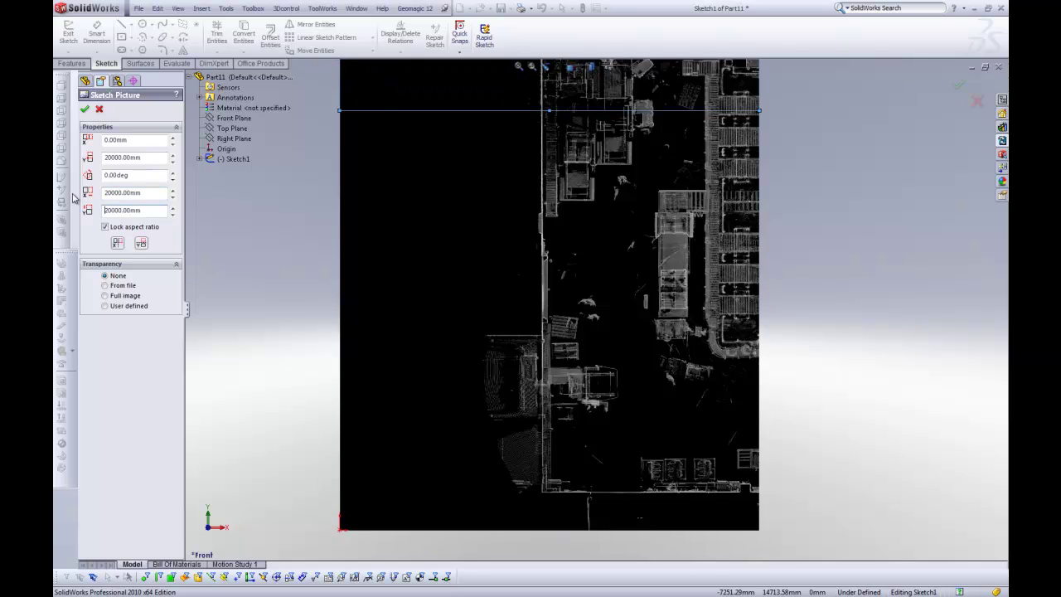
{"action": "left_click", "coordinate": [83, 108]}
Fit the assembled layout pictures in the view and exit the sketch.
{"action": "key", "text": "f"}
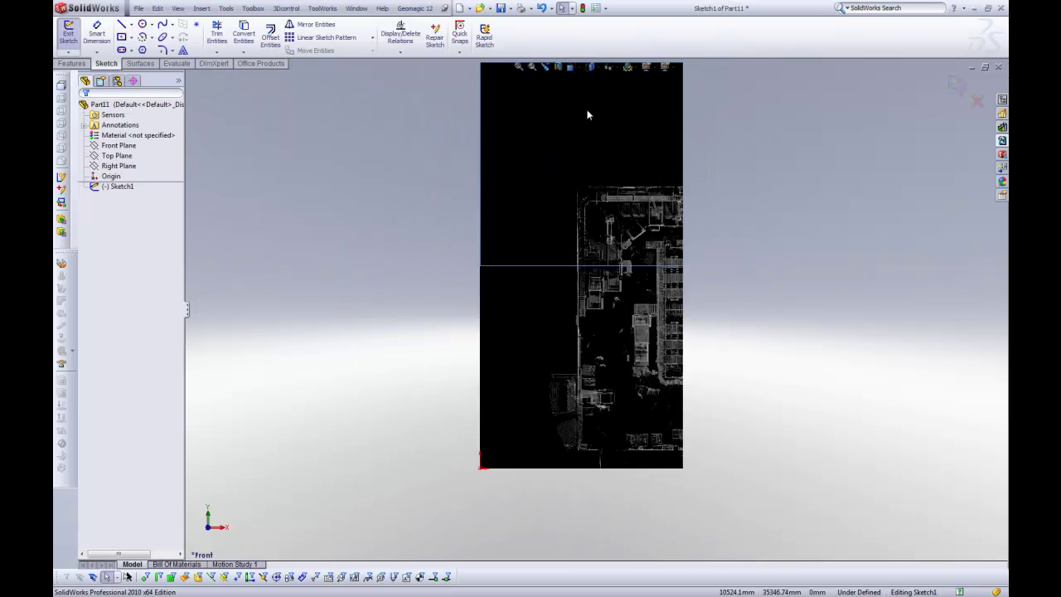
{"action": "scroll", "coordinate": [694, 171], "scroll_direction": "down", "scroll_amount": 2}
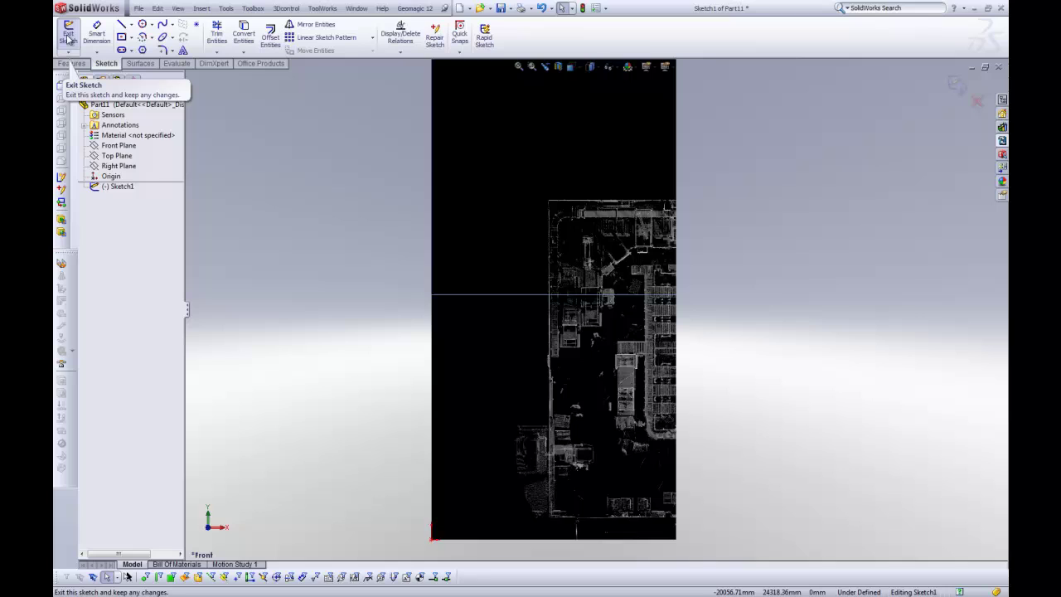
{"action": "key", "text": "alt"}
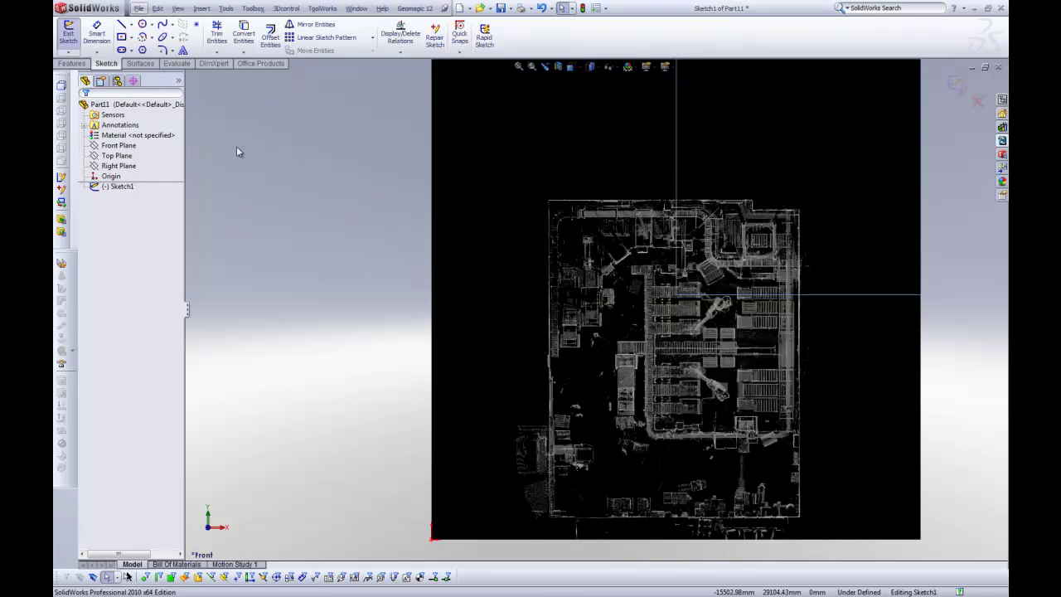
{"action": "left_click", "coordinate": [68, 35]}
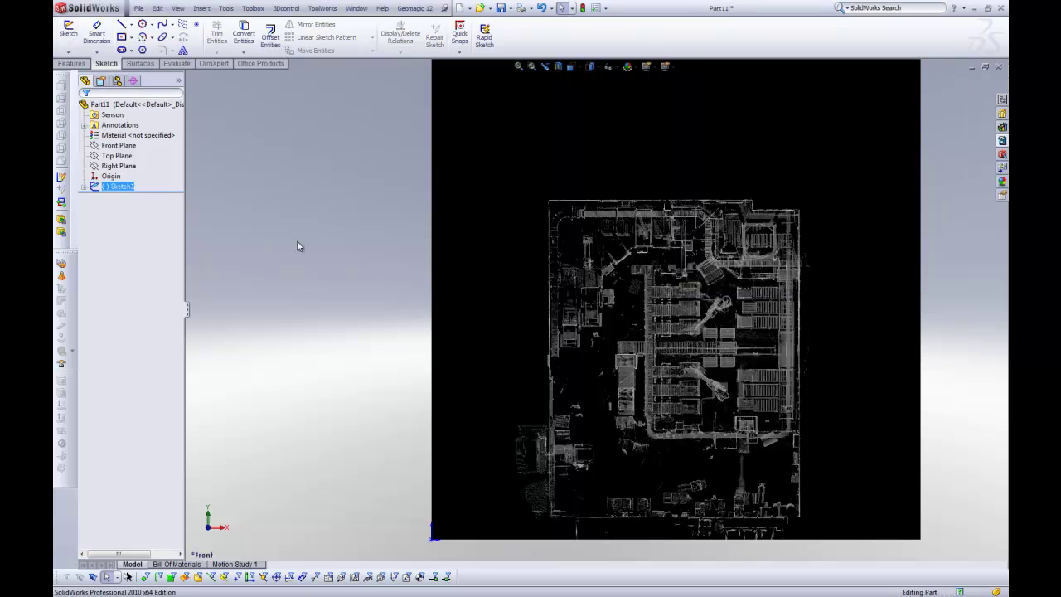
Examine the assembled layout from several angles and compare its orientation with the Top Plane and Front Plane.
{"action": "scroll", "coordinate": [623, 252], "scroll_direction": "down", "scroll_amount": 5}
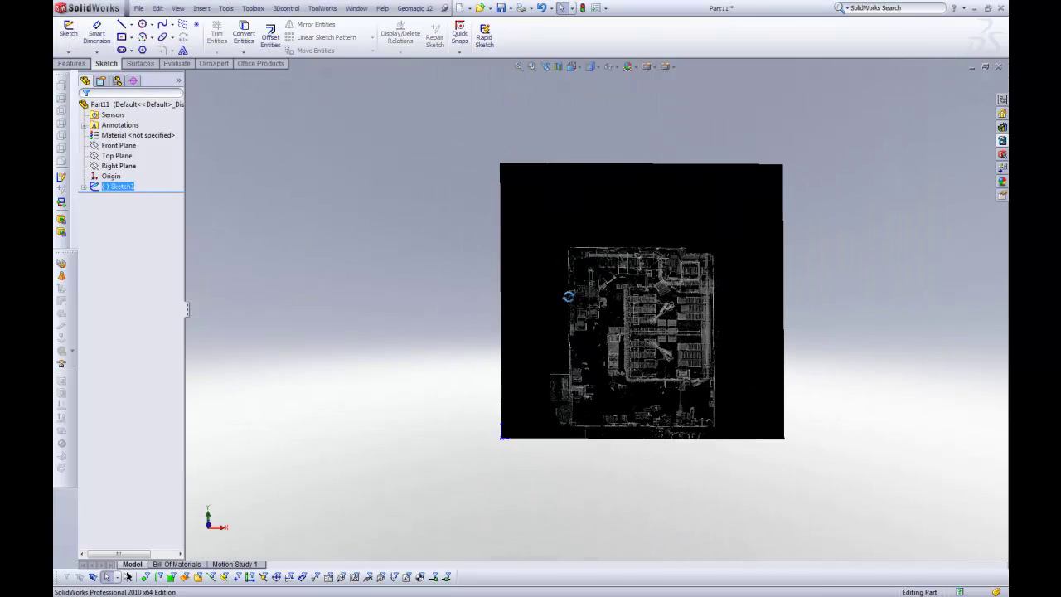
{"action": "middle_click_drag", "start_coordinate": [623, 252], "coordinate": [620, 326]}
{"action": "key", "text": "ctrl+8"}
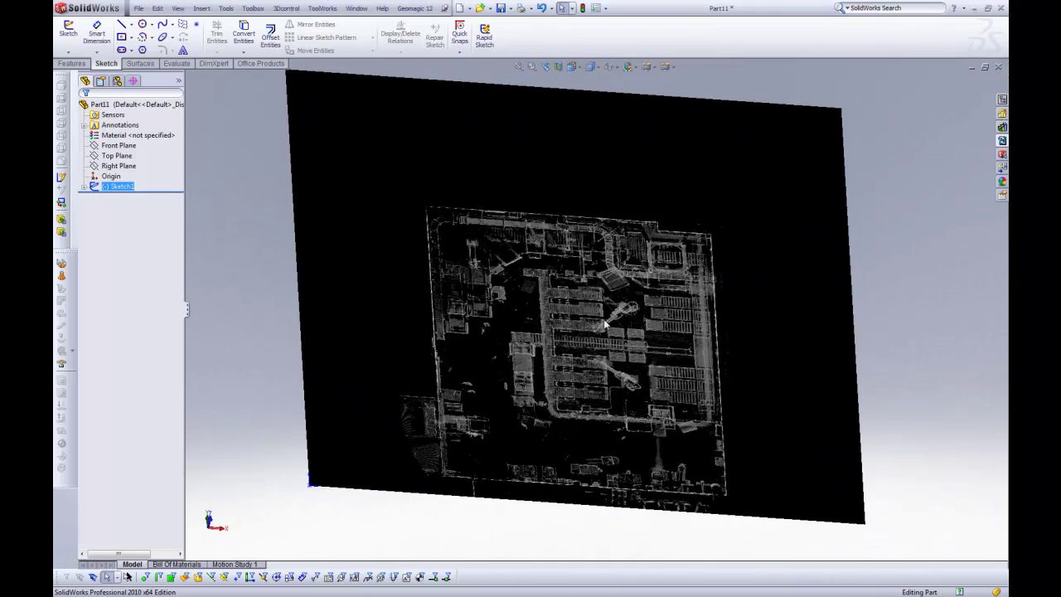
{"action": "key", "text": "ctrl+7"}
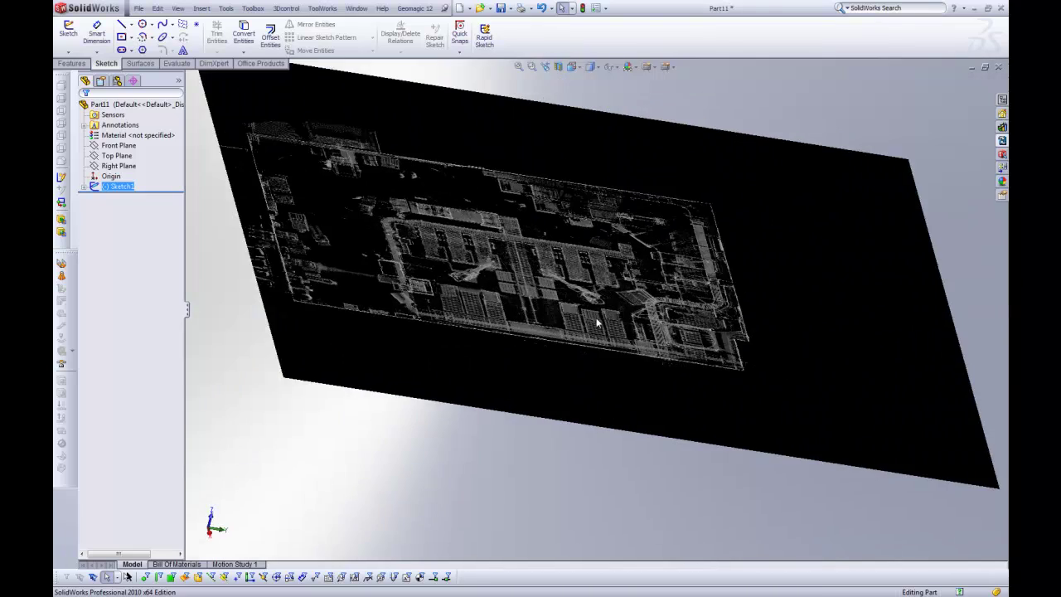
{"action": "key", "text": "Right"}
{"action": "key", "text": "Right"}
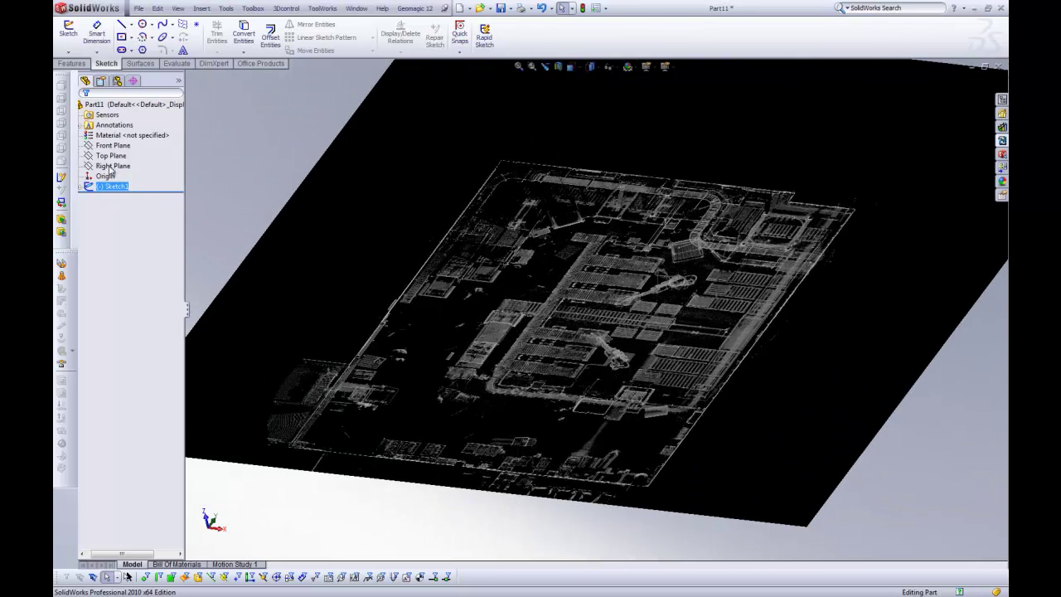
{"action": "left_click", "coordinate": [117, 157]}
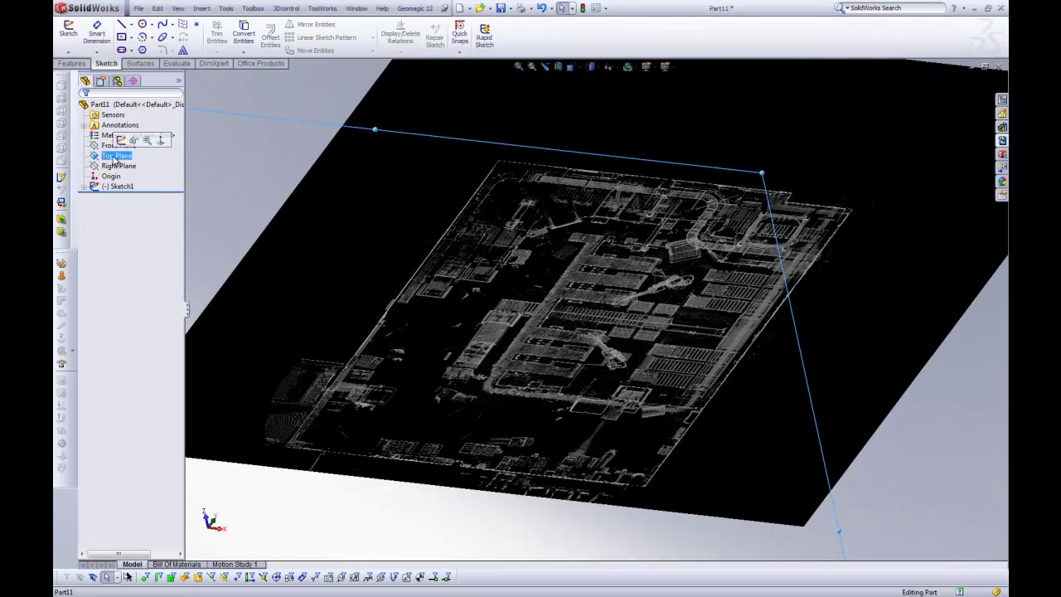
{"action": "scroll", "coordinate": [634, 252], "scroll_direction": "up", "scroll_amount": 2}
{"action": "mouse_move", "coordinate": [633, 252]}
{"action": "middle_mouse_down"}
{"action": "mouse_move", "coordinate": [622, 250]}
{"action": "mouse_move", "coordinate": [597, 310]}
{"action": "mouse_move", "coordinate": [406, 244]}
{"action": "mouse_move", "coordinate": [411, 183]}
{"action": "middle_mouse_up"}
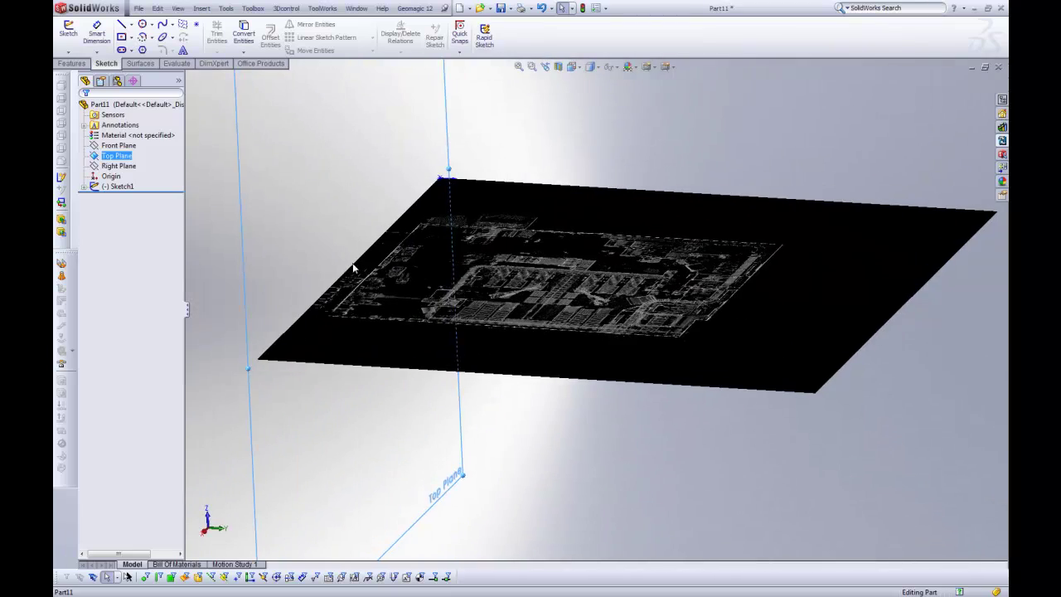
{"action": "mouse_move", "coordinate": [353, 263]}
{"action": "middle_mouse_down"}
{"action": "mouse_move", "coordinate": [433, 268]}
{"action": "mouse_move", "coordinate": [385, 325]}
{"action": "mouse_move", "coordinate": [323, 304]}
{"action": "mouse_move", "coordinate": [207, 228]}
{"action": "middle_mouse_up"}
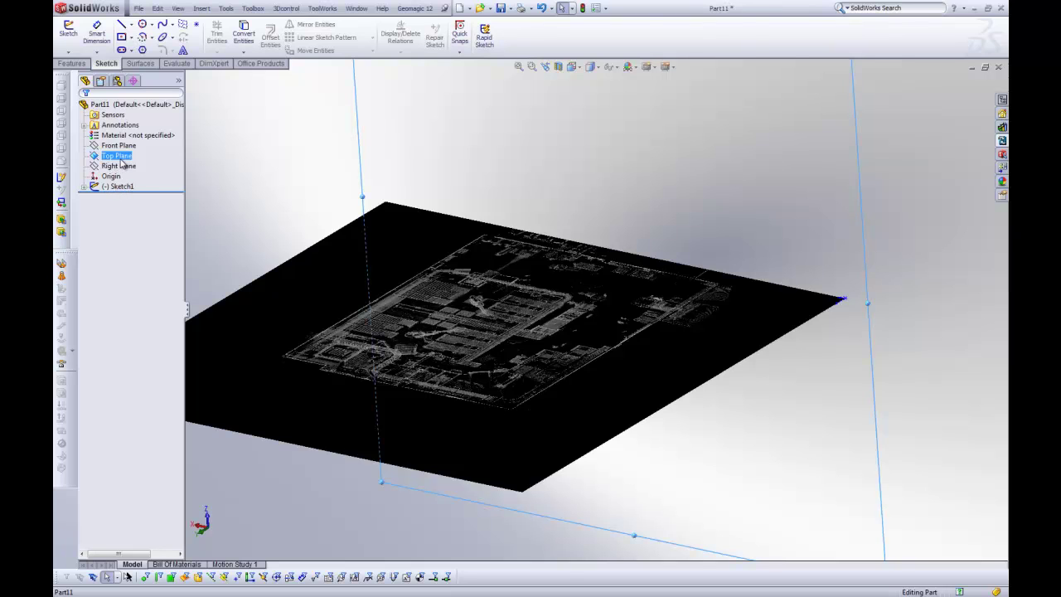
{"action": "mouse_move", "coordinate": [365, 239]}
{"action": "middle_mouse_down"}
{"action": "mouse_move", "coordinate": [417, 254]}
{"action": "mouse_move", "coordinate": [409, 252]}
{"action": "mouse_move", "coordinate": [420, 337]}
{"action": "mouse_move", "coordinate": [264, 264]}
{"action": "middle_mouse_up"}
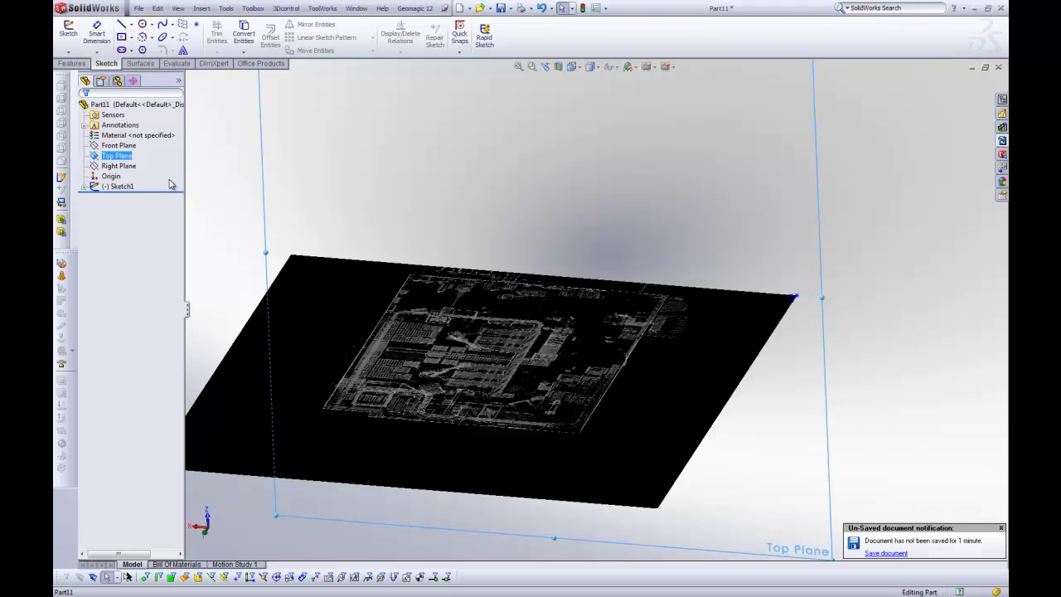
{"action": "left_click", "coordinate": [116, 147]}
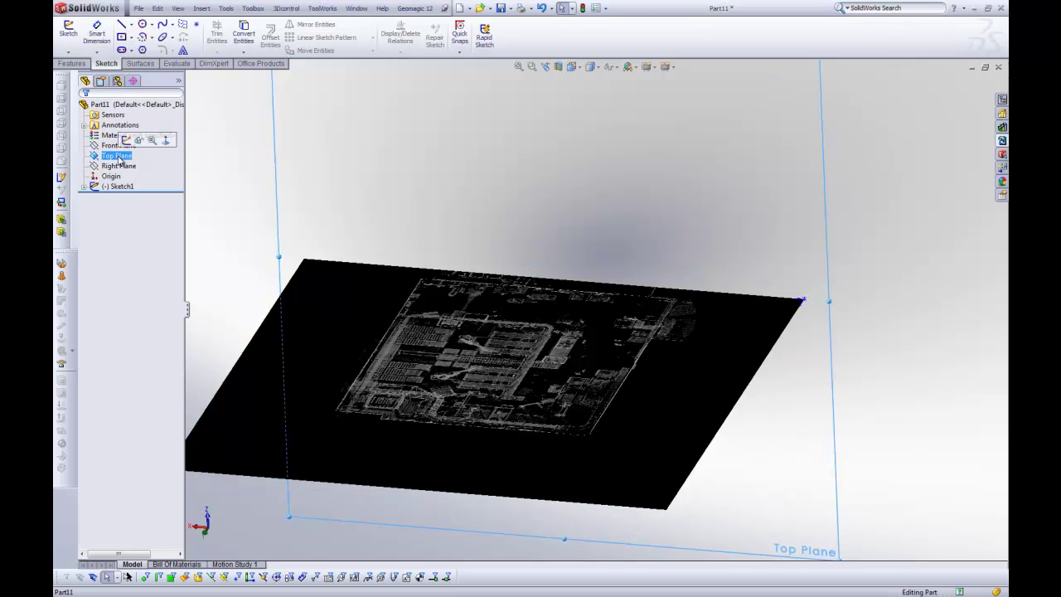
{"action": "middle_click_drag", "start_coordinate": [403, 223], "coordinate": [402, 275]}
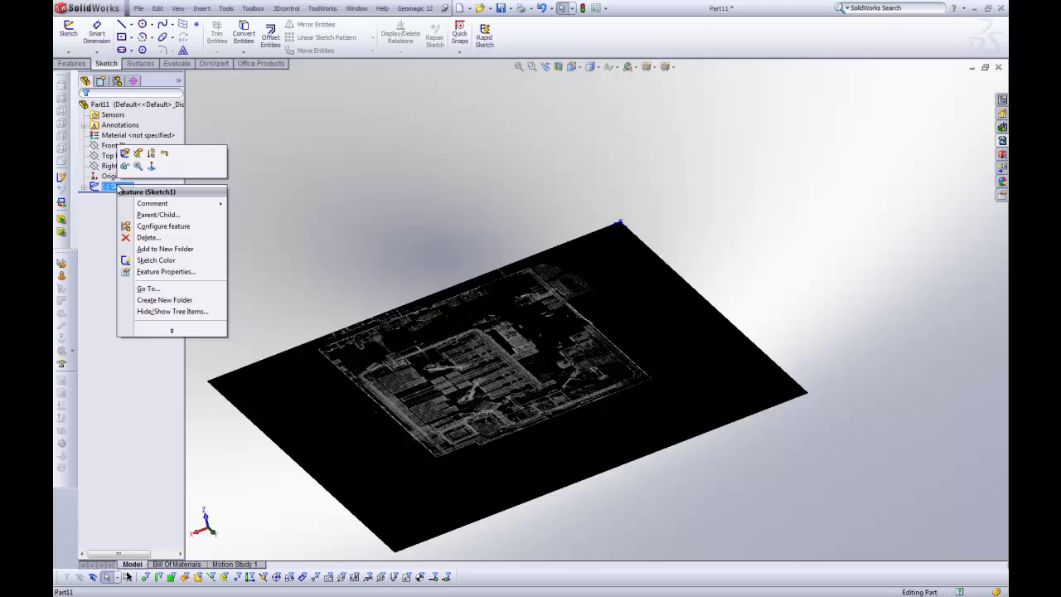
Change the layout sketch's sketch plane from the Front Plane to the Top Plane.
{"action": "left_click", "coordinate": [138, 155]}
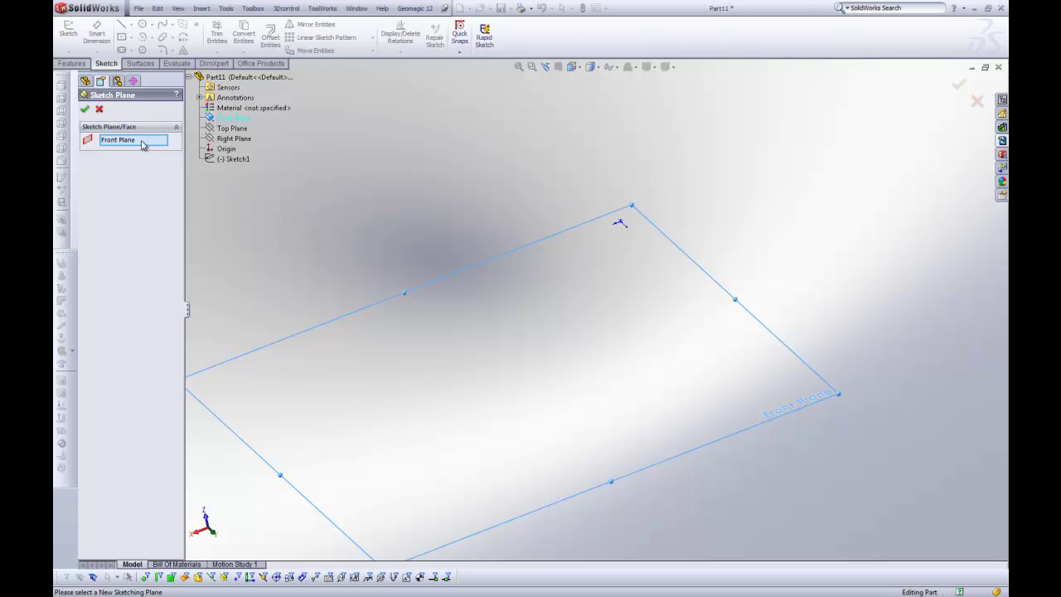
{"action": "left_click", "coordinate": [143, 144]}
{"action": "right_click", "coordinate": [143, 144]}
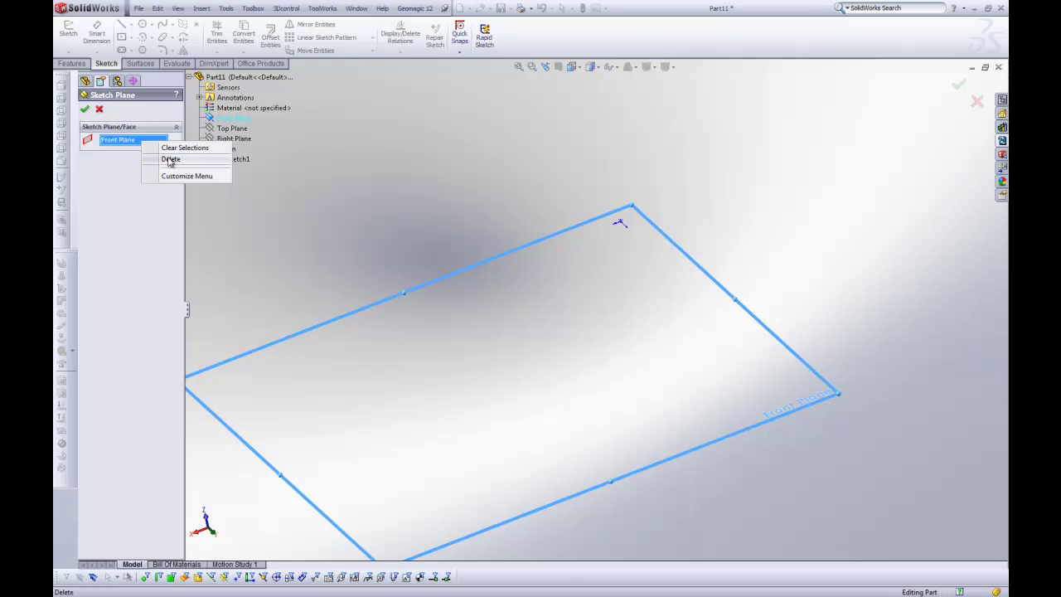
{"action": "left_click", "coordinate": [166, 157]}
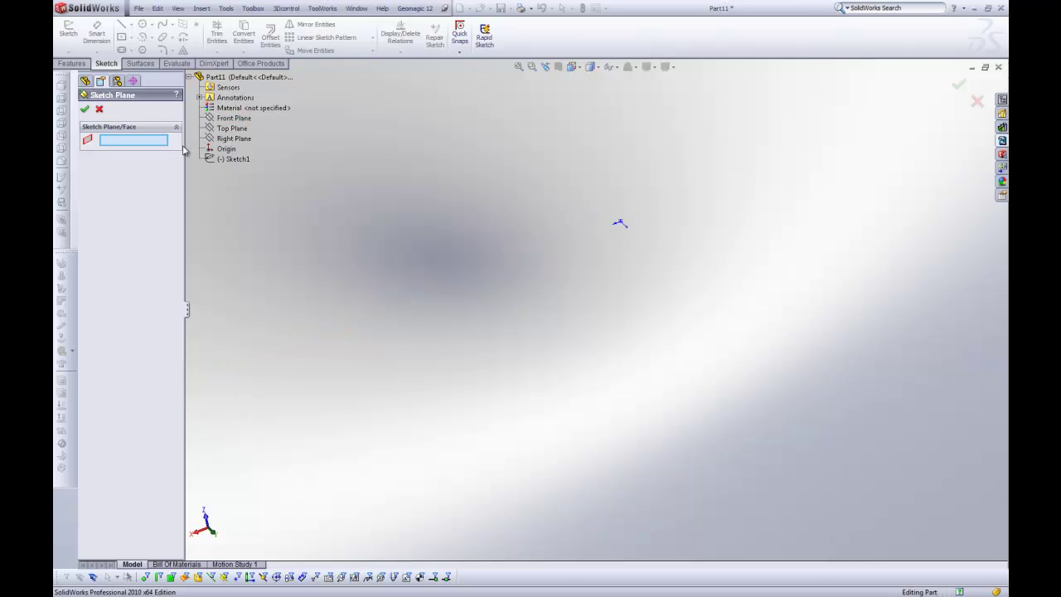
{"action": "left_click", "coordinate": [232, 131]}
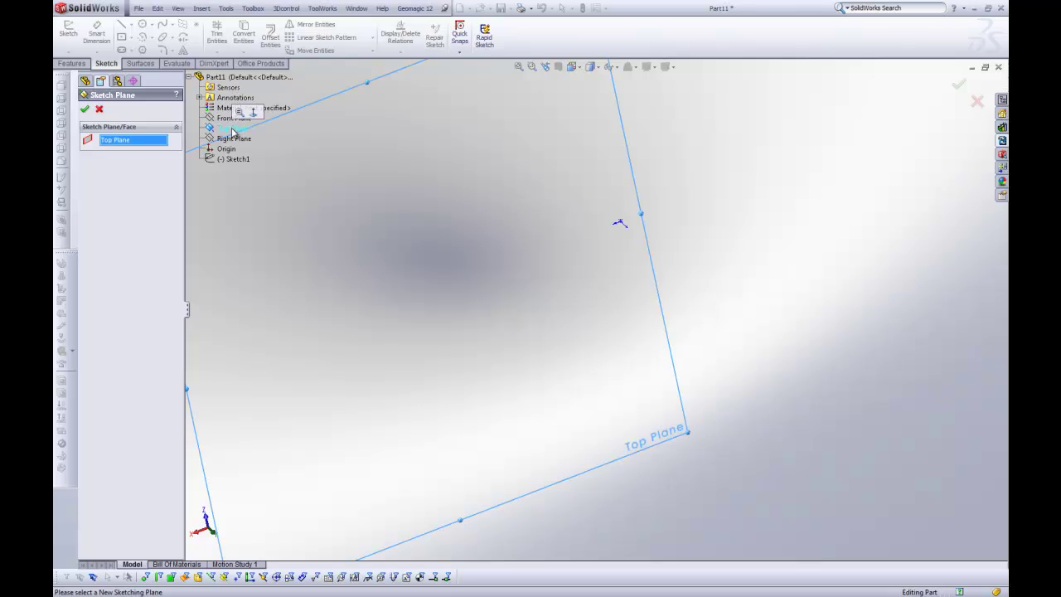
{"action": "left_click", "coordinate": [84, 111]}
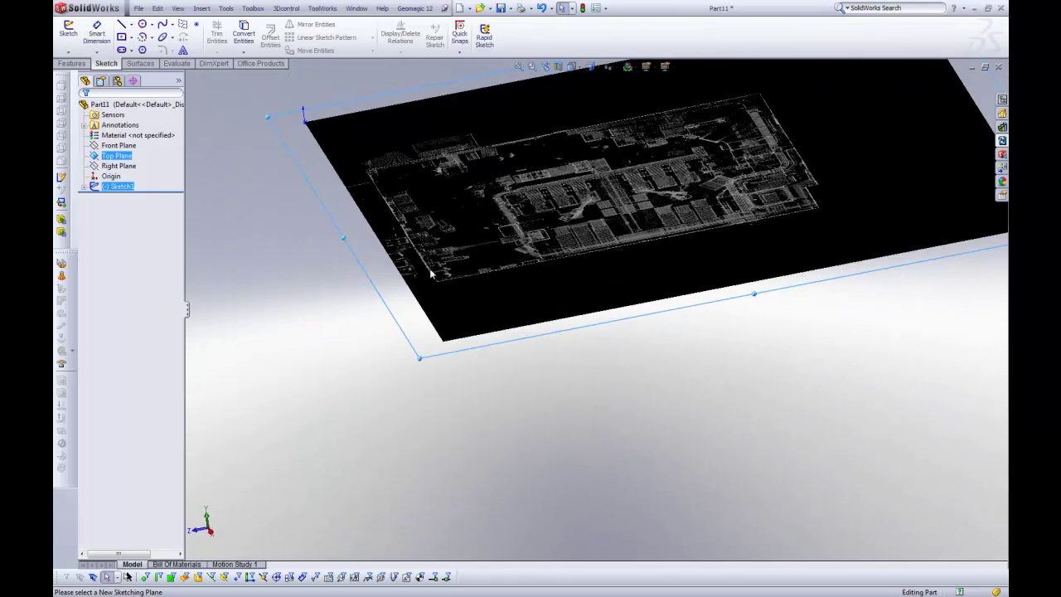
{"action": "middle_click_drag", "start_coordinate": [185, 209], "coordinate": [156, 190]}
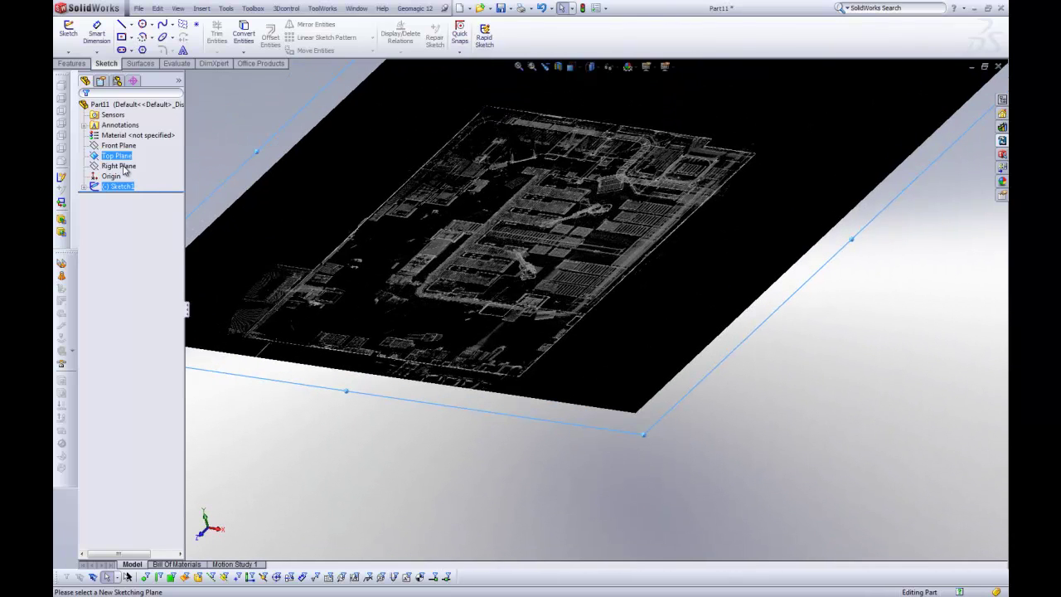
Start a new sketch on the Front Plane, standing upright against the floor layout.
{"action": "left_click", "coordinate": [116, 145]}
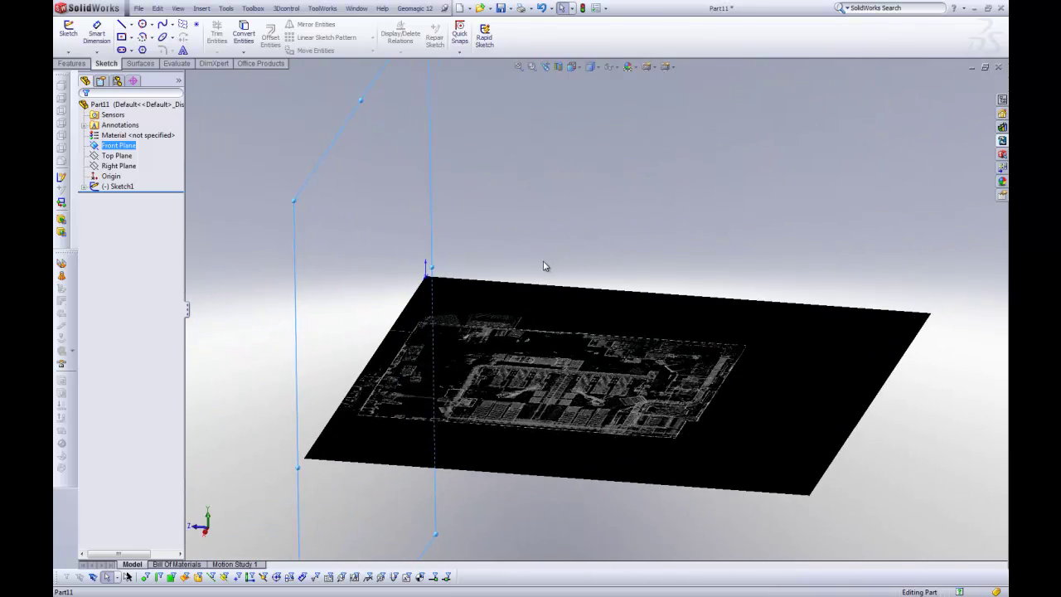
{"action": "middle_click_drag", "start_coordinate": [545, 266], "coordinate": [407, 256]}
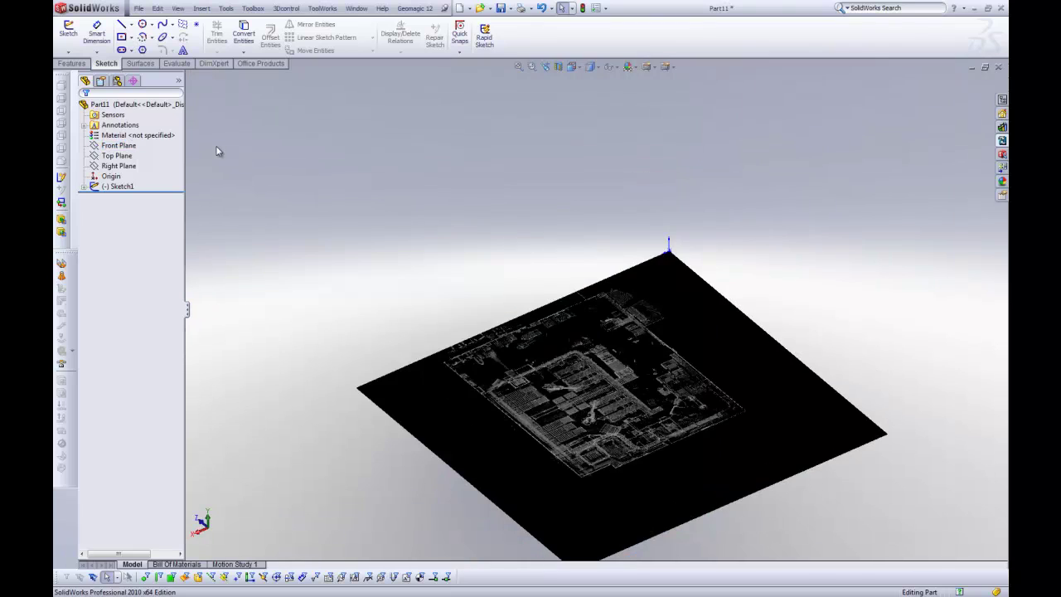
{"action": "left_click", "coordinate": [119, 146]}
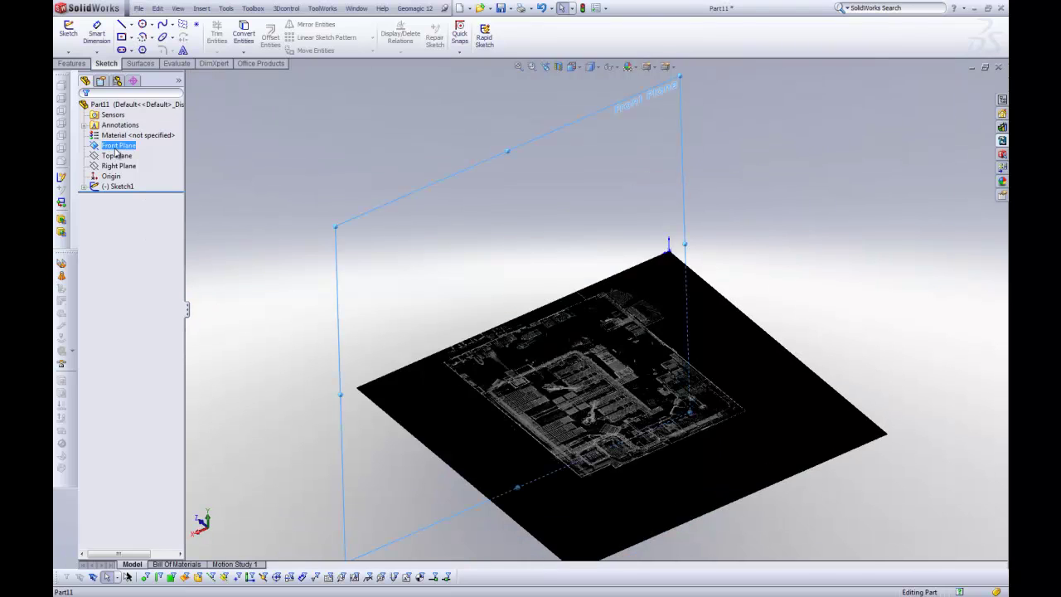
{"action": "right_click", "coordinate": [118, 146]}
{"action": "left_click", "coordinate": [123, 133]}
Insert the front-view scan image as a sketch picture in the new Front Plane sketch.
{"action": "left_click", "coordinate": [225, 9]}
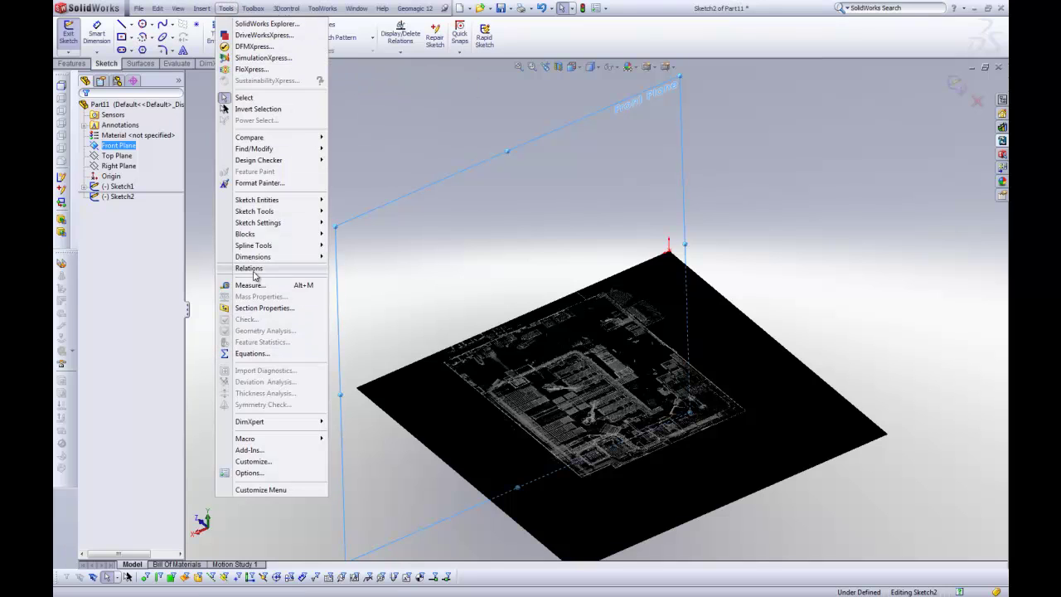
{"action": "mouse_move", "coordinate": [262, 216]}
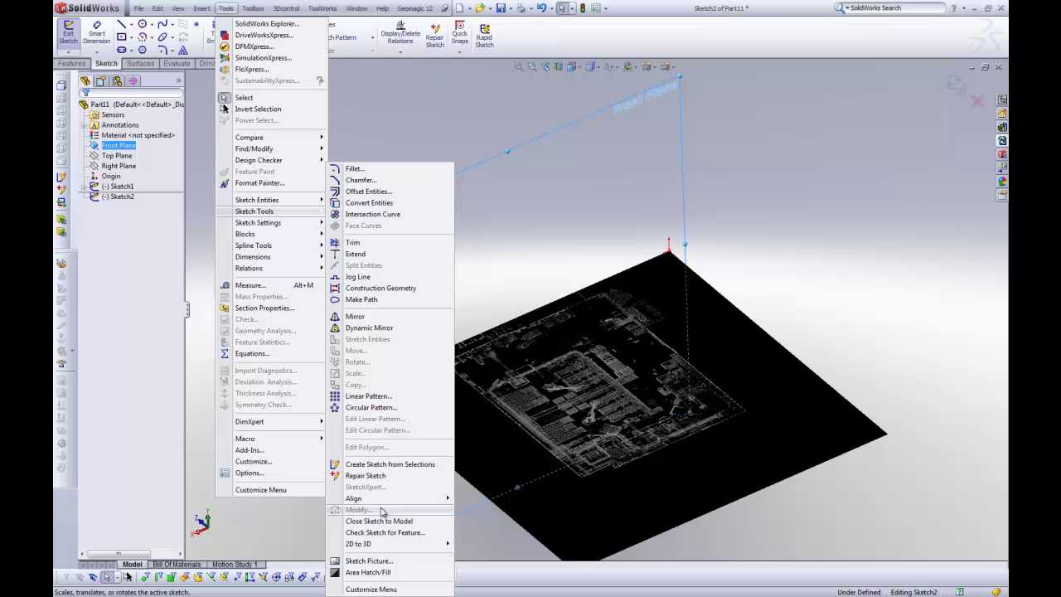
{"action": "left_click", "coordinate": [373, 562]}
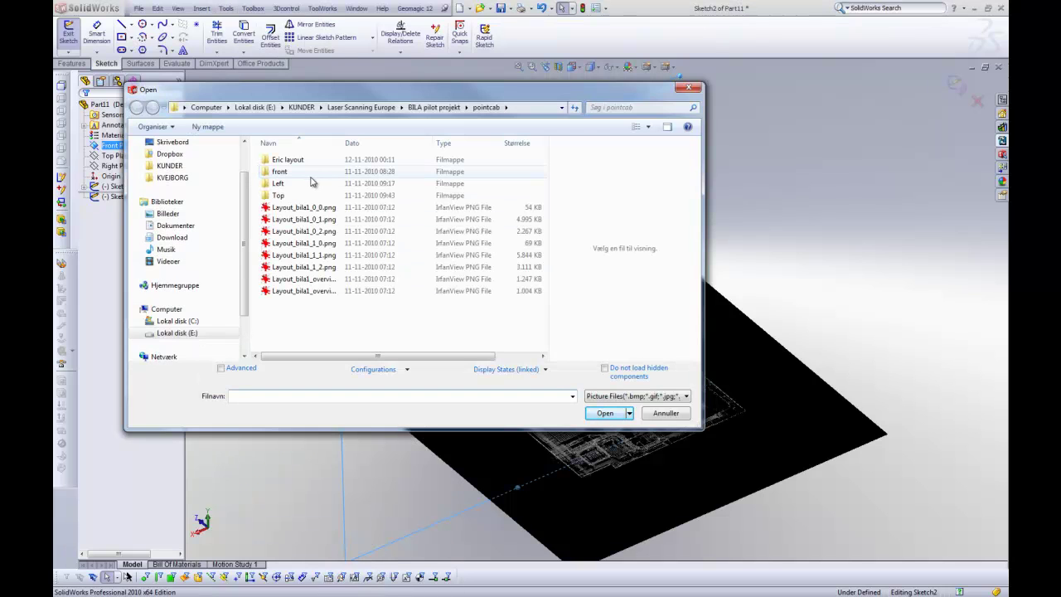
{"action": "double_click", "coordinate": [522, 268]}
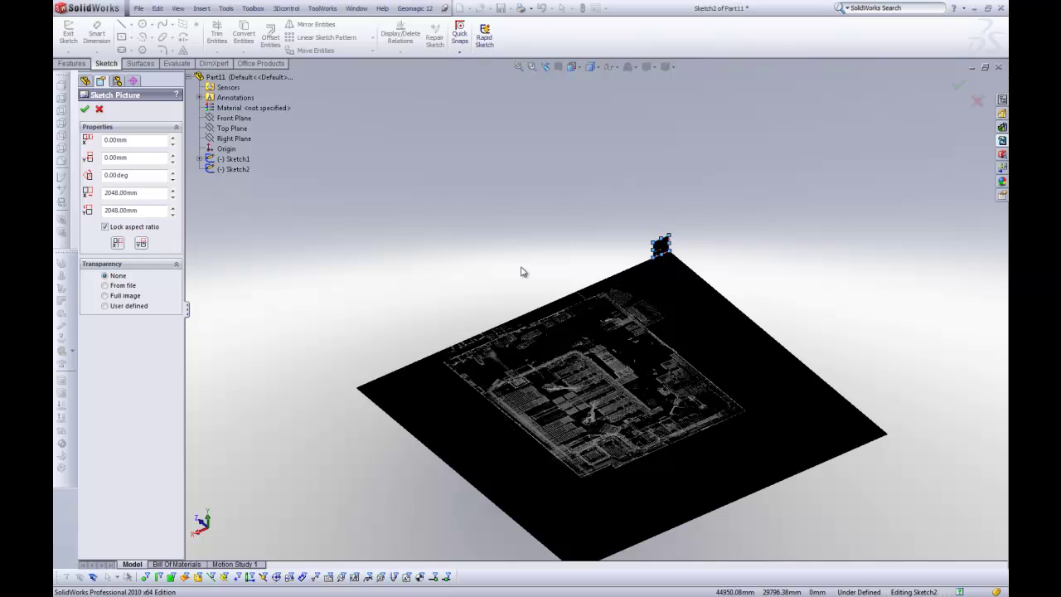
Set the front-view picture's width to 20000 mm with the aspect ratio locked, and accept it.
{"action": "mouse_move", "coordinate": [521, 271]}
{"action": "middle_mouse_down"}
{"action": "mouse_move", "coordinate": [586, 227]}
{"action": "mouse_move", "coordinate": [599, 254]}
{"action": "mouse_move", "coordinate": [555, 258]}
{"action": "mouse_move", "coordinate": [470, 209]}
{"action": "middle_mouse_up"}
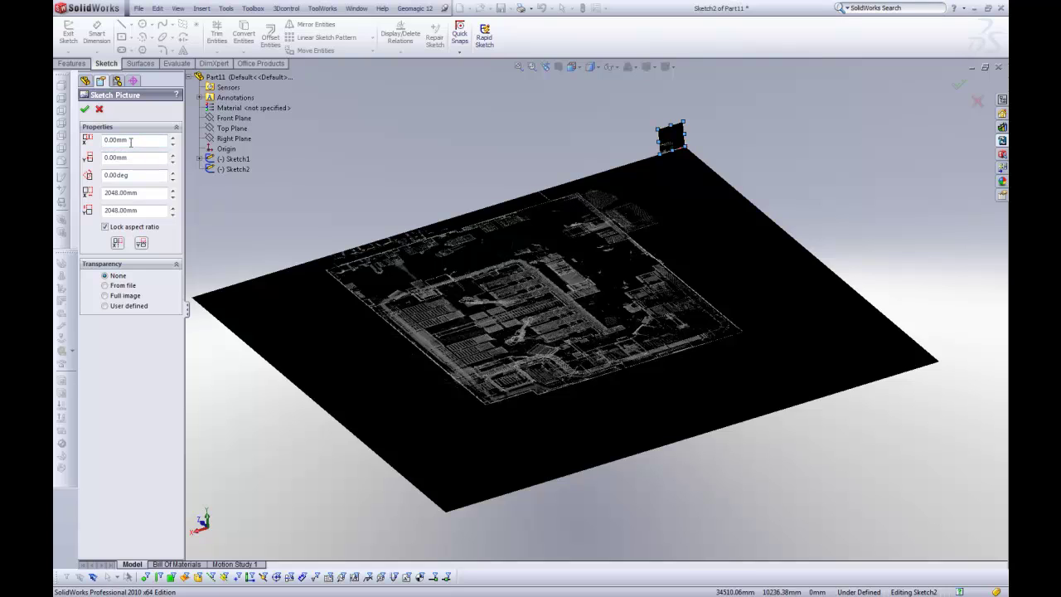
{"action": "double_click", "coordinate": [153, 194]}
{"action": "type", "text": "20000"}
{"action": "key", "text": "Tab"}
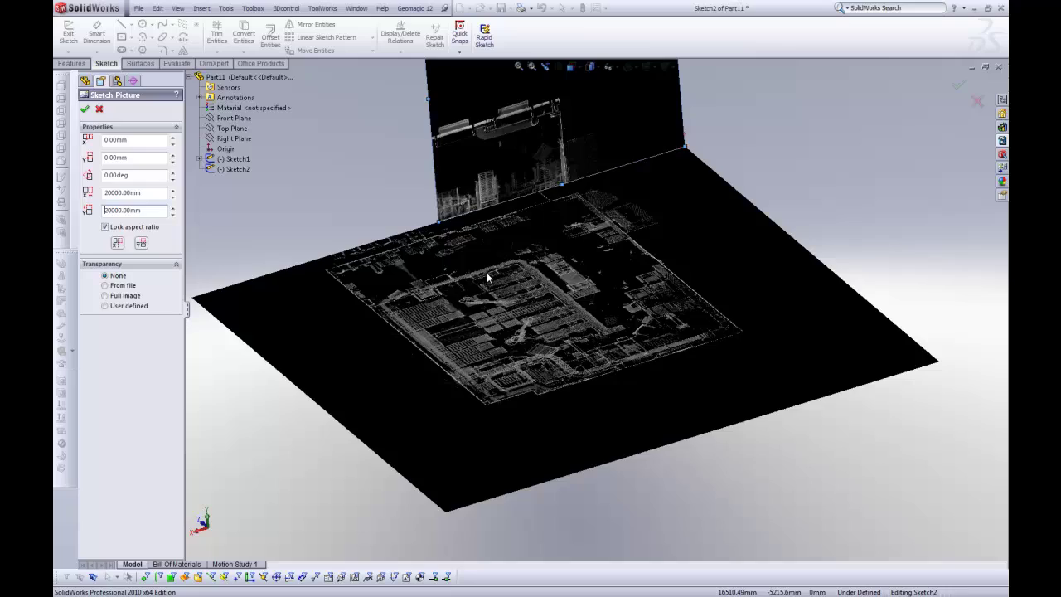
{"action": "scroll", "coordinate": [539, 185], "scroll_direction": "down", "scroll_amount": 2}
{"action": "mouse_move", "coordinate": [540, 184]}
{"action": "middle_mouse_down"}
{"action": "mouse_move", "coordinate": [608, 261]}
{"action": "mouse_move", "coordinate": [629, 260]}
{"action": "mouse_move", "coordinate": [578, 272]}
{"action": "mouse_move", "coordinate": [564, 290]}
{"action": "mouse_move", "coordinate": [648, 185]}
{"action": "mouse_move", "coordinate": [654, 195]}
{"action": "mouse_move", "coordinate": [403, 203]}
{"action": "mouse_move", "coordinate": [464, 209]}
{"action": "mouse_move", "coordinate": [568, 190]}
{"action": "mouse_move", "coordinate": [270, 199]}
{"action": "middle_mouse_up"}
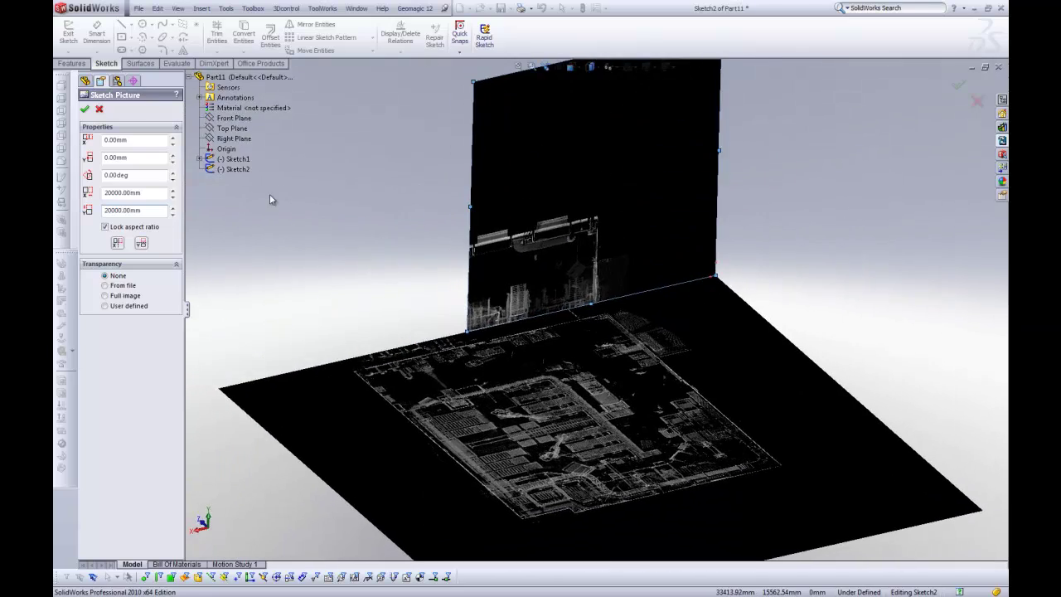
{"action": "left_click", "coordinate": [86, 111]}
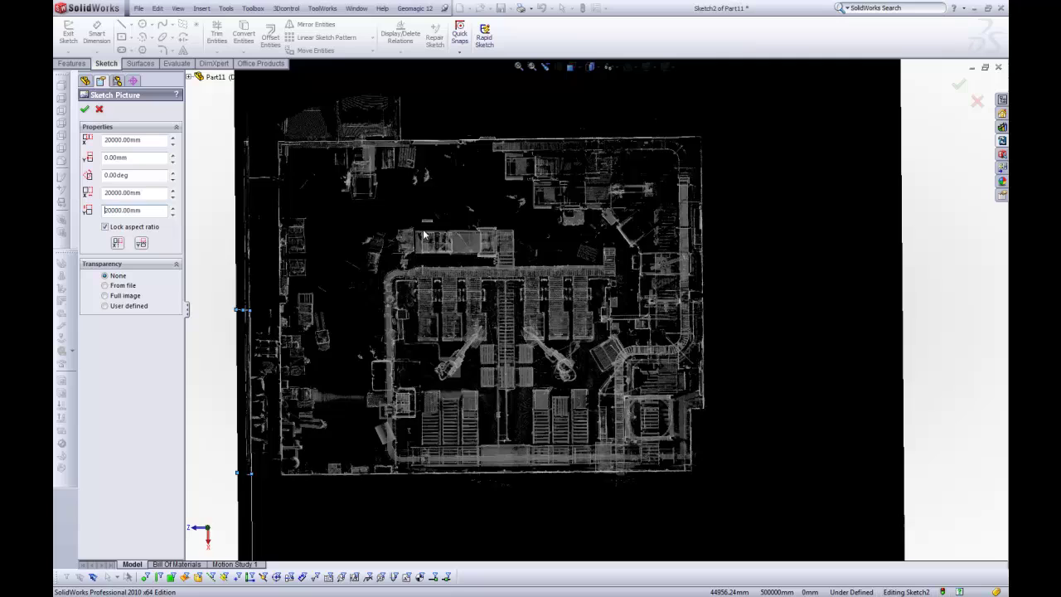
Place the second front-view picture beside the first at X 20000 mm with a 20000 mm width, and exit the sketch.
{"action": "key", "text": "ctrl+7"}
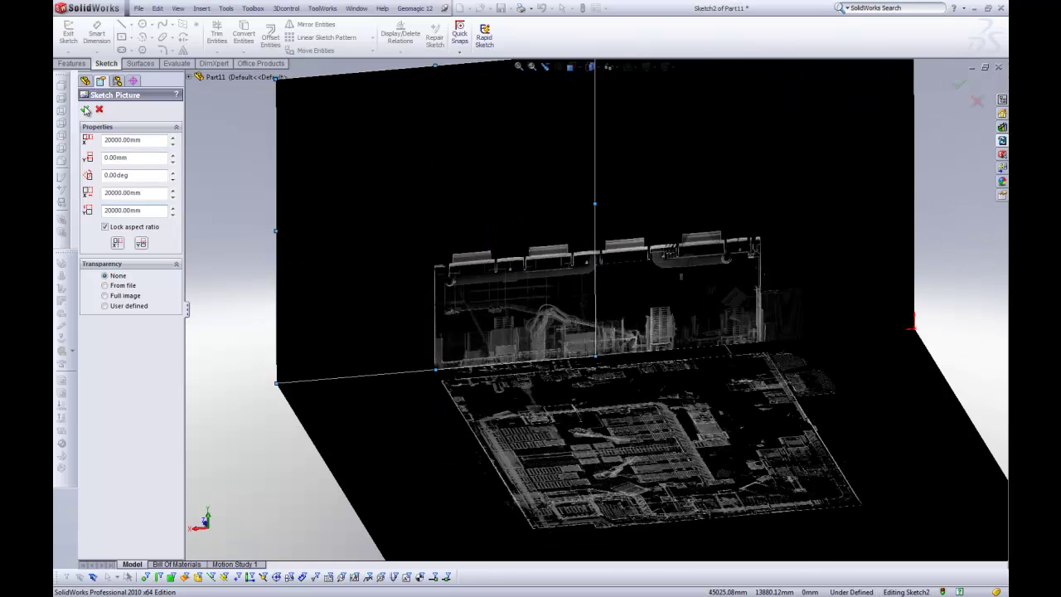
{"action": "left_click", "coordinate": [85, 111]}
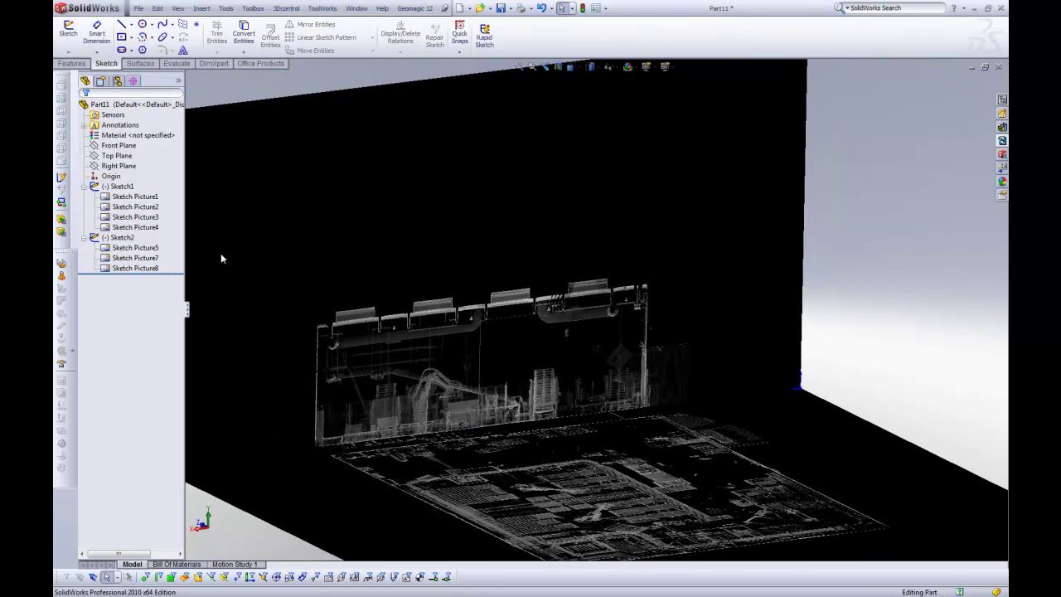
Remove the redundant Sketch Picture7 from the Front Plane sketch, keeping the two adjacent front-view pictures.
{"action": "left_click", "coordinate": [126, 269]}
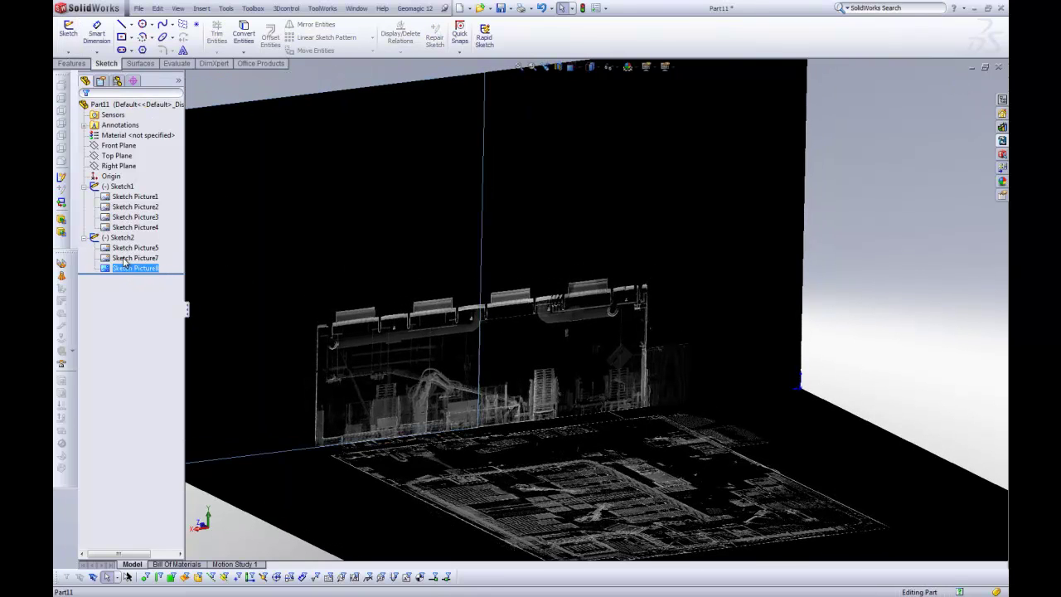
{"action": "left_click", "coordinate": [125, 258]}
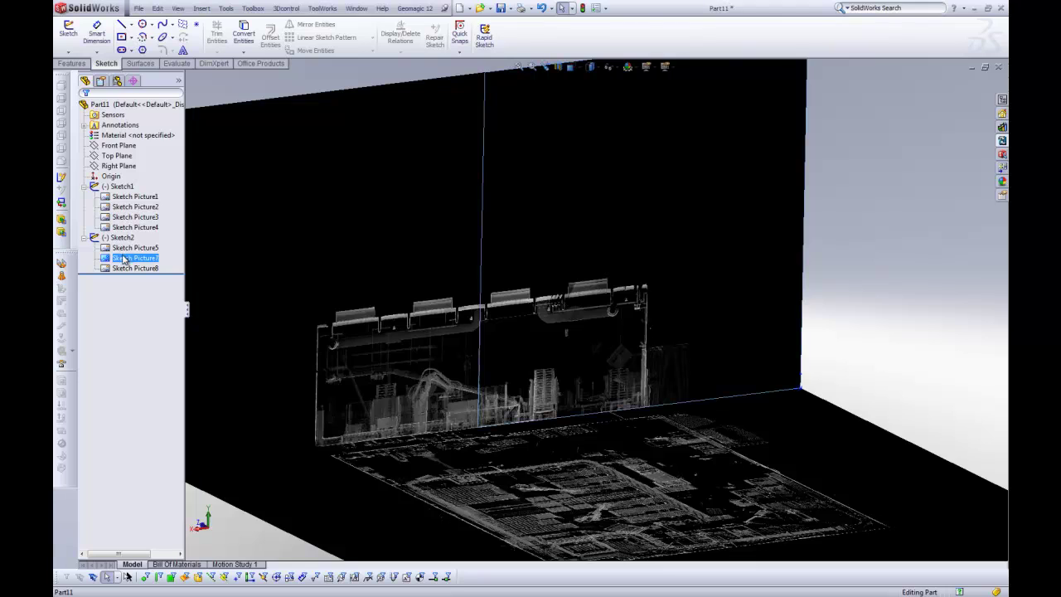
{"action": "left_click", "coordinate": [119, 269]}
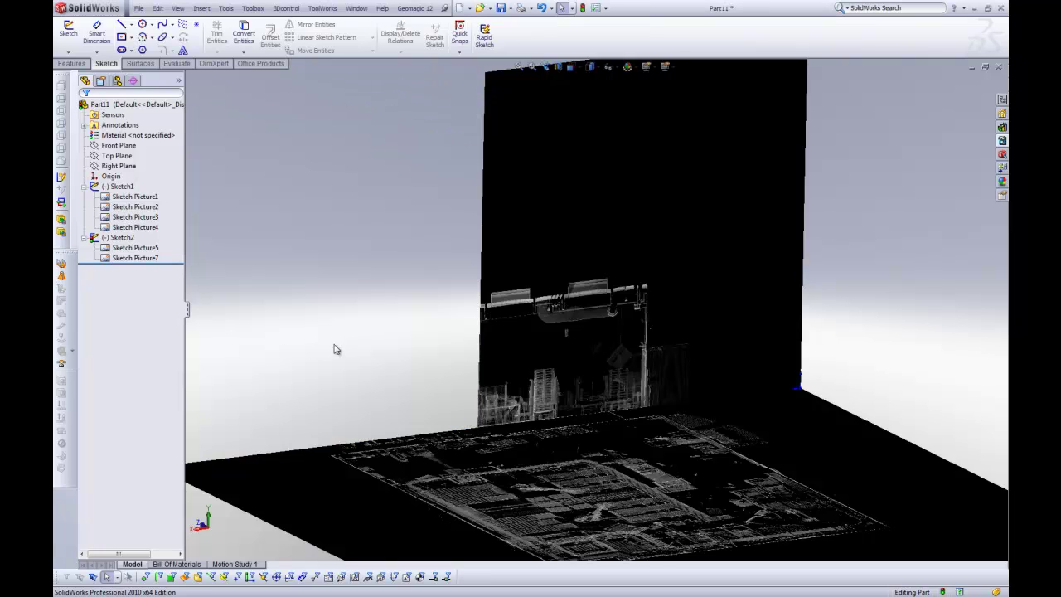
{"action": "right_click", "coordinate": [115, 238]}
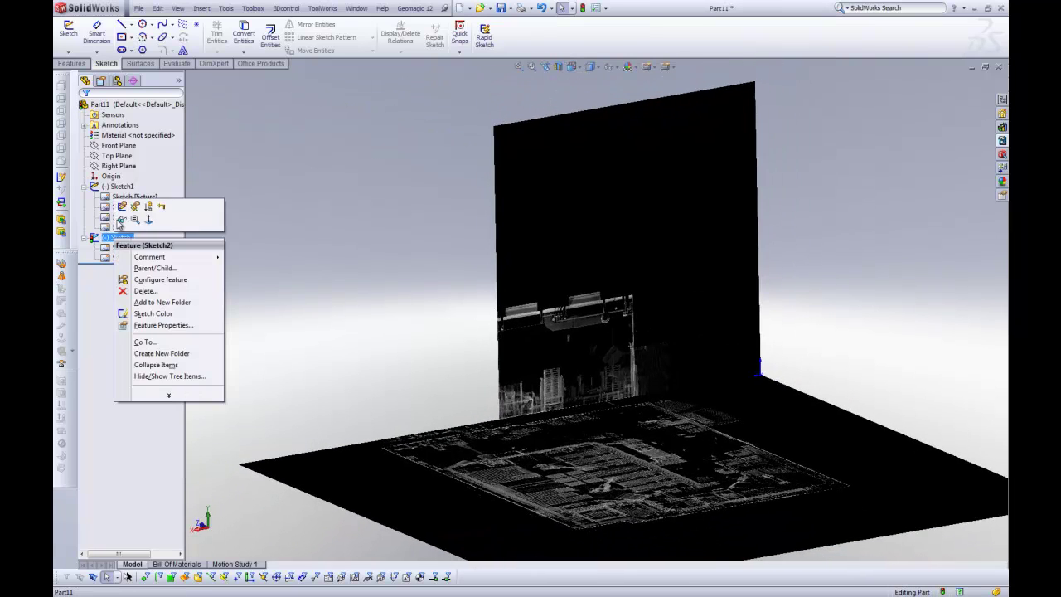
{"action": "left_click", "coordinate": [120, 220]}
{"action": "mouse_move", "coordinate": [351, 293]}
{"action": "middle_mouse_down"}
{"action": "mouse_move", "coordinate": [381, 288]}
{"action": "mouse_move", "coordinate": [358, 348]}
{"action": "middle_mouse_up"}
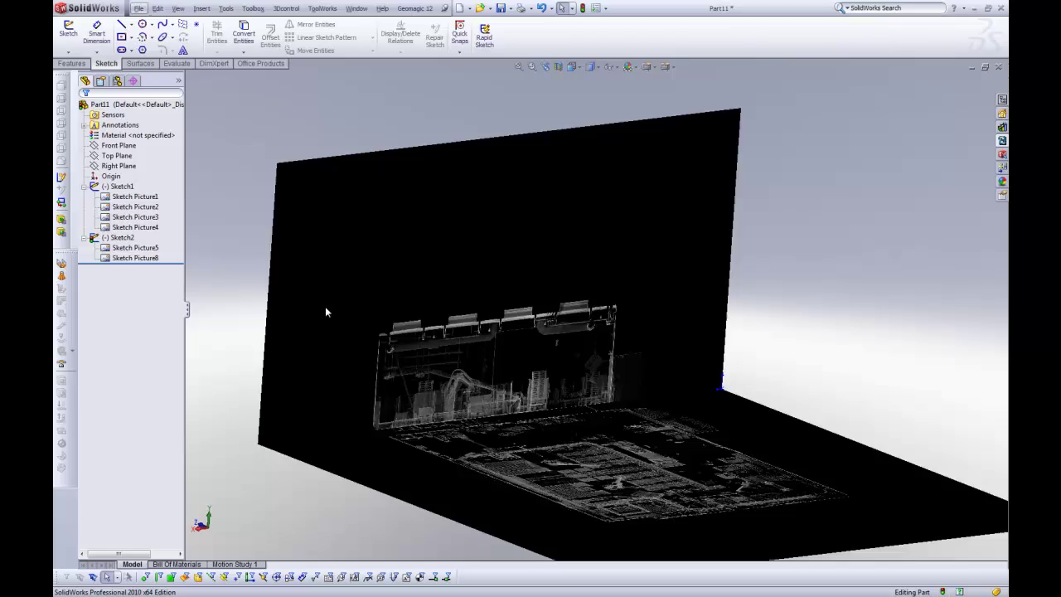
Make the black background of the floor layout picture at the origin fully transparent using User defined transparency.
{"action": "middle_click_drag", "start_coordinate": [325, 306], "coordinate": [340, 323]}
{"action": "key", "text": "ctrl+5"}
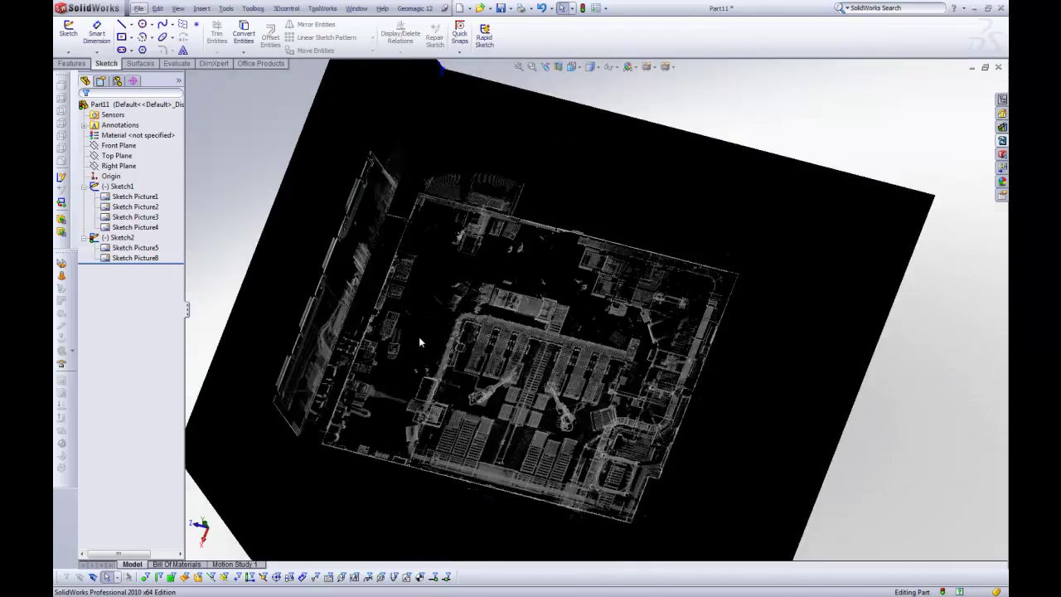
{"action": "key", "text": "ctrl+7"}
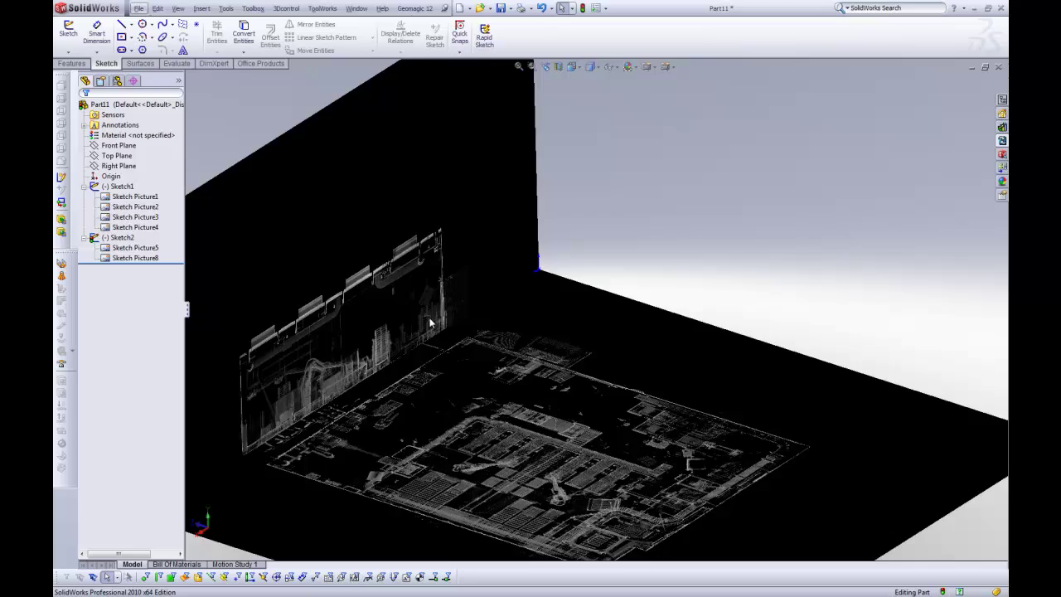
{"action": "middle_click_drag", "start_coordinate": [429, 318], "coordinate": [505, 310]}
{"action": "middle_click_drag", "start_coordinate": [493, 272], "coordinate": [450, 208]}
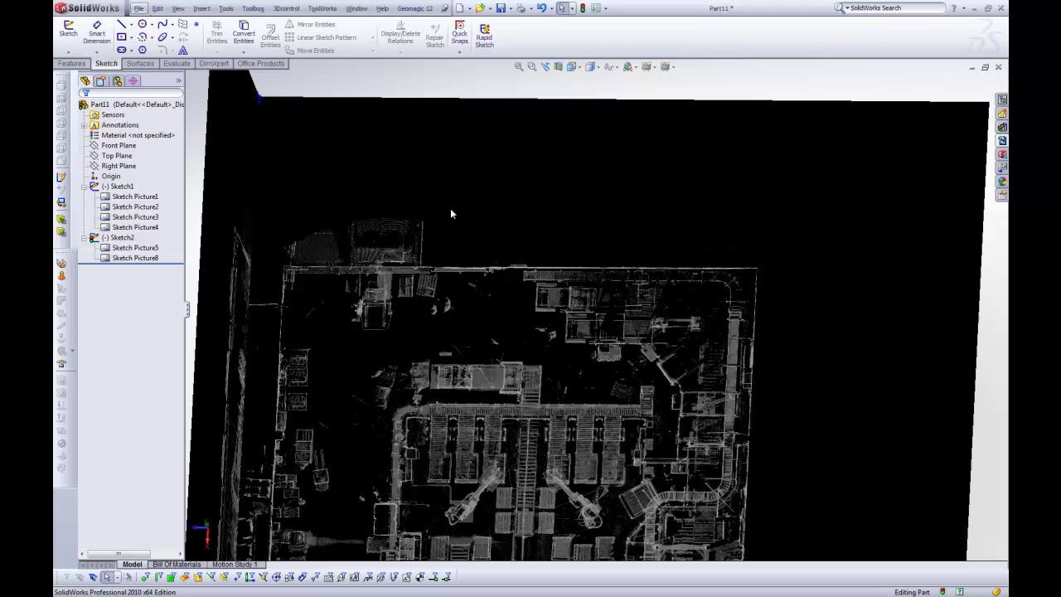
{"action": "left_click", "coordinate": [450, 209]}
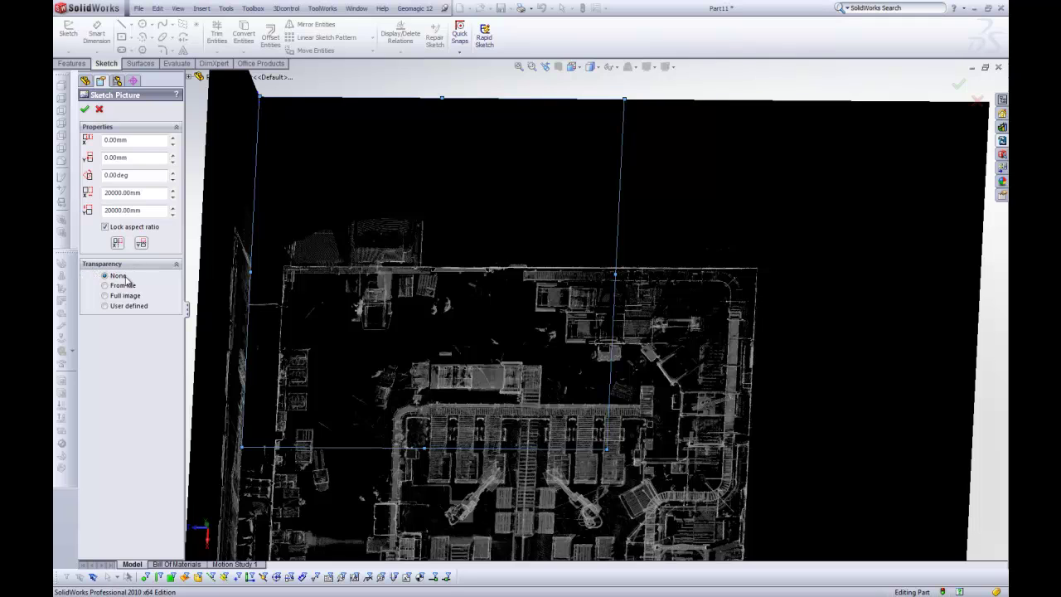
{"action": "left_click", "coordinate": [104, 307]}
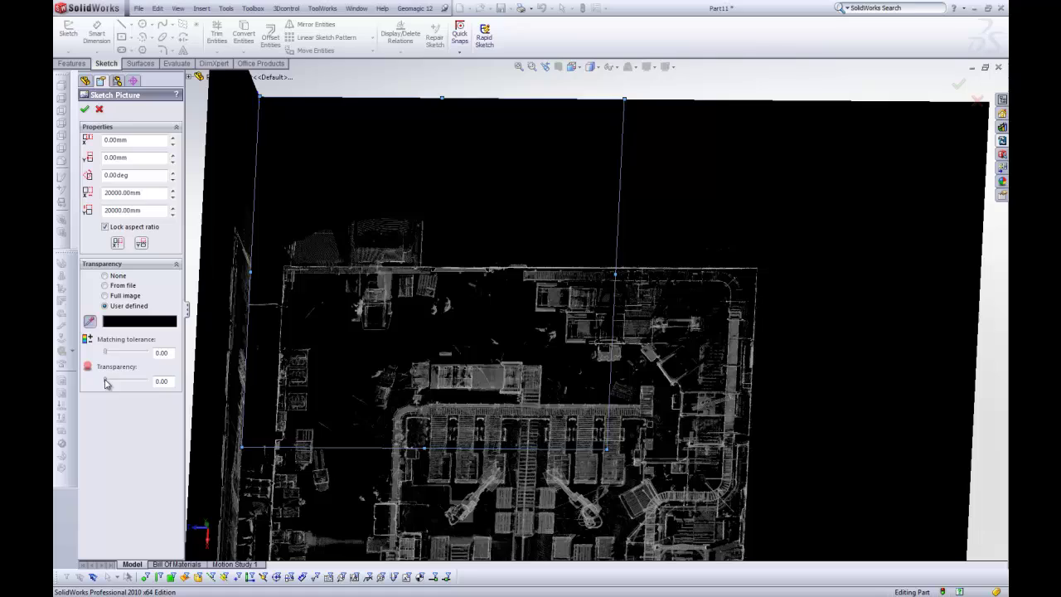
{"action": "left_click_drag", "start_coordinate": [177, 381], "coordinate": [178, 381]}
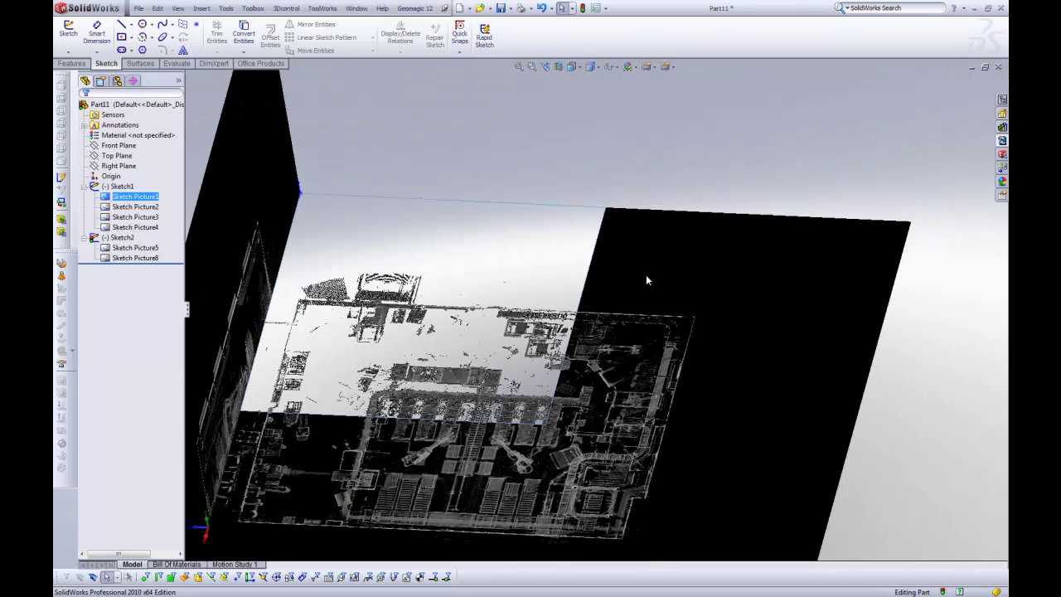
Set the floor picture at Y 20000 mm to User defined transparency on black with a transparency of 1.00.
{"action": "double_click", "coordinate": [646, 275]}
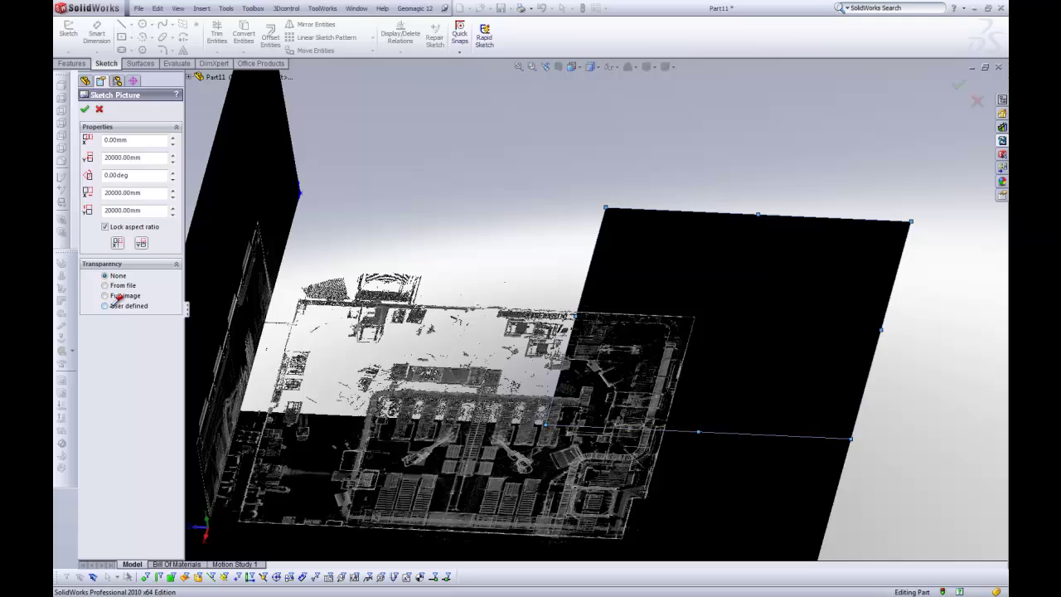
{"action": "left_click", "coordinate": [116, 306]}
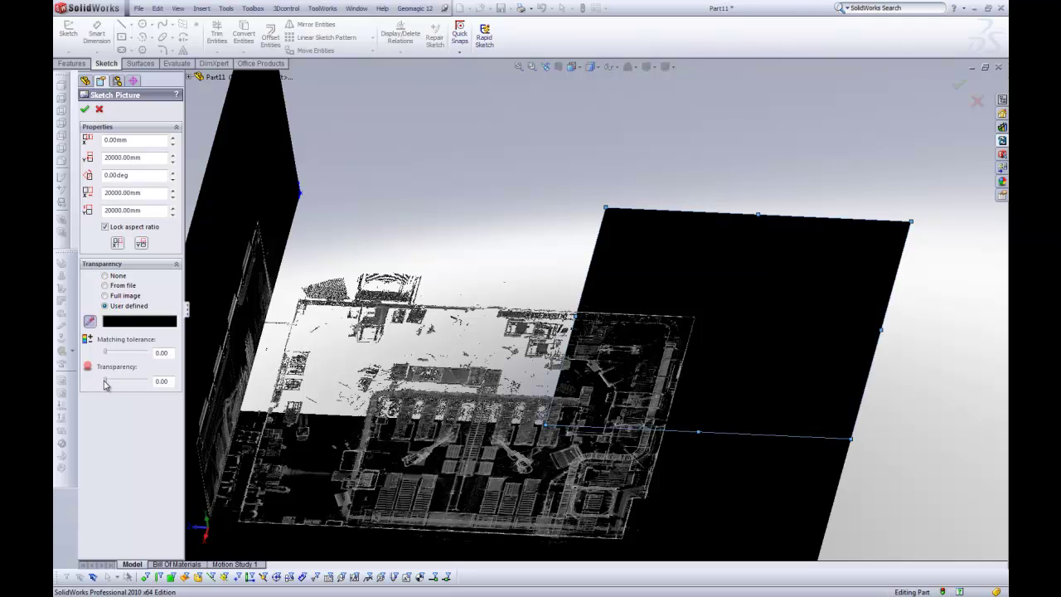
{"action": "left_click_drag", "start_coordinate": [105, 383], "coordinate": [187, 383]}
{"action": "middle_click_drag", "start_coordinate": [626, 274], "coordinate": [581, 278]}
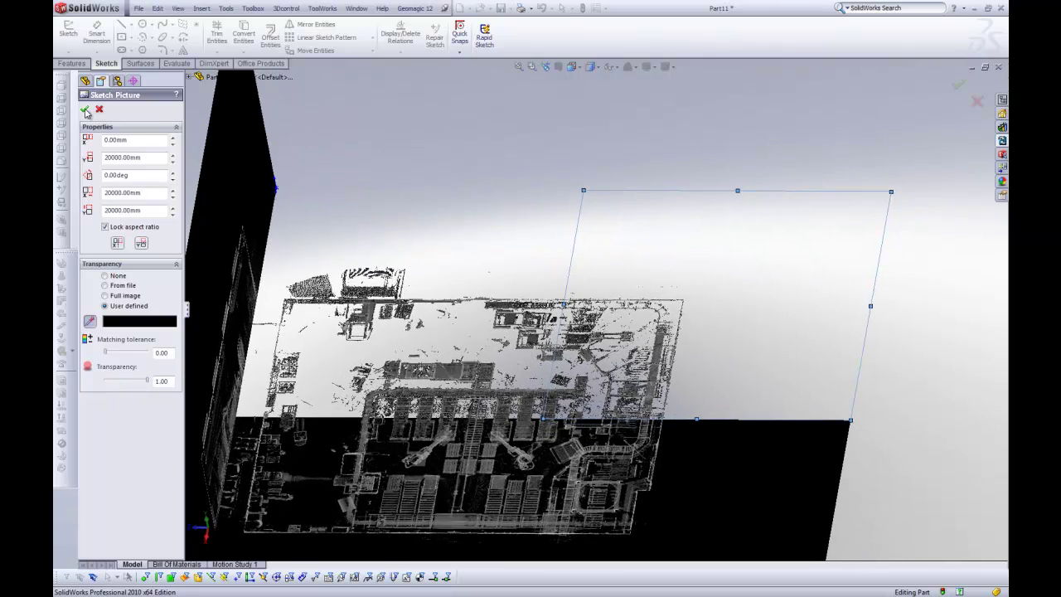
{"action": "left_click", "coordinate": [86, 111]}
Examine the transparent floor and front-view pictures from several angles and up close.
{"action": "key", "text": "Left"}
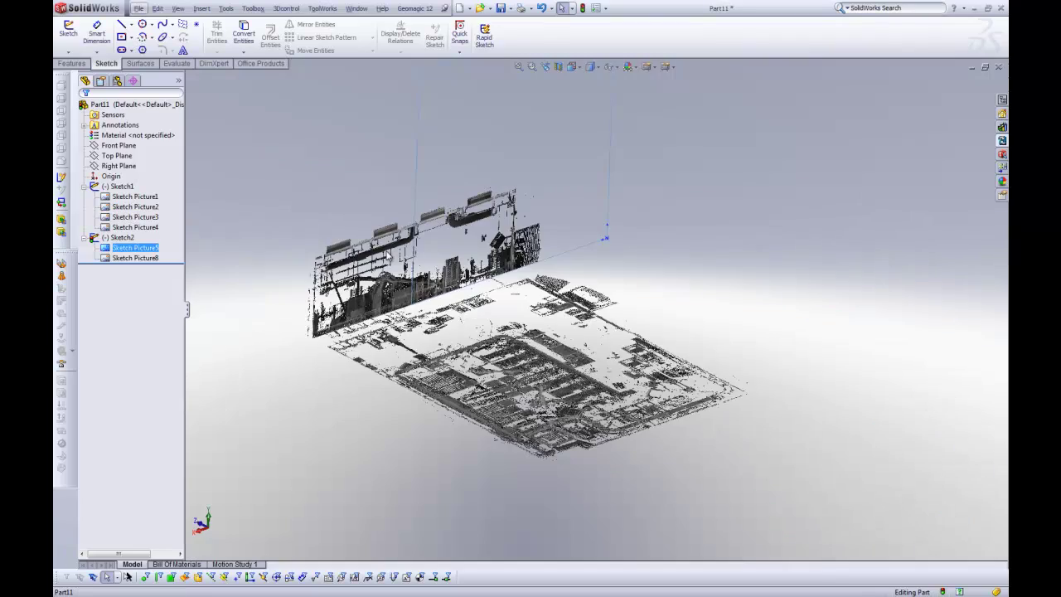
{"action": "mouse_move", "coordinate": [541, 246]}
{"action": "middle_mouse_down"}
{"action": "mouse_move", "coordinate": [580, 252]}
{"action": "mouse_move", "coordinate": [592, 282]}
{"action": "middle_mouse_up"}
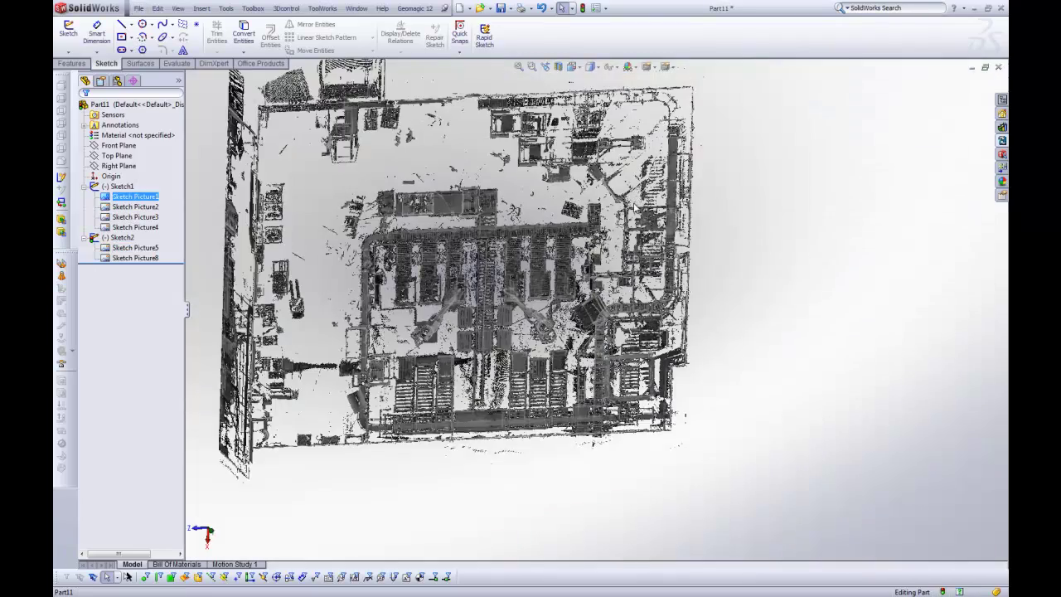
{"action": "scroll", "coordinate": [637, 208], "scroll_direction": "down", "scroll_amount": 1}
{"action": "scroll", "coordinate": [638, 261], "scroll_direction": "down", "scroll_amount": 3}
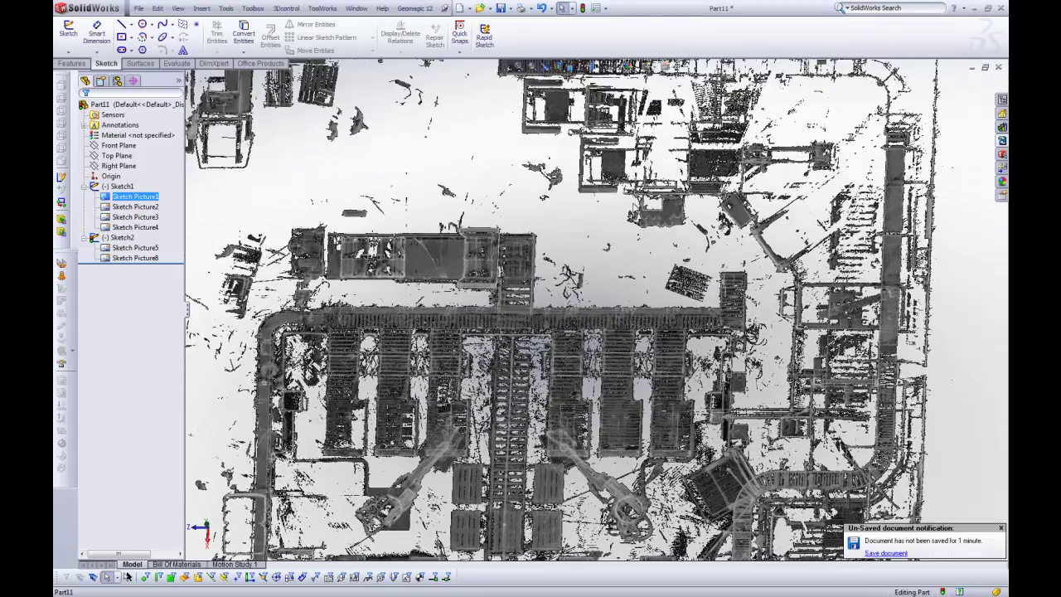
{"action": "middle_click_drag", "start_coordinate": [634, 249], "coordinate": [569, 226]}
{"action": "key", "text": "ctrl+shift+z"}
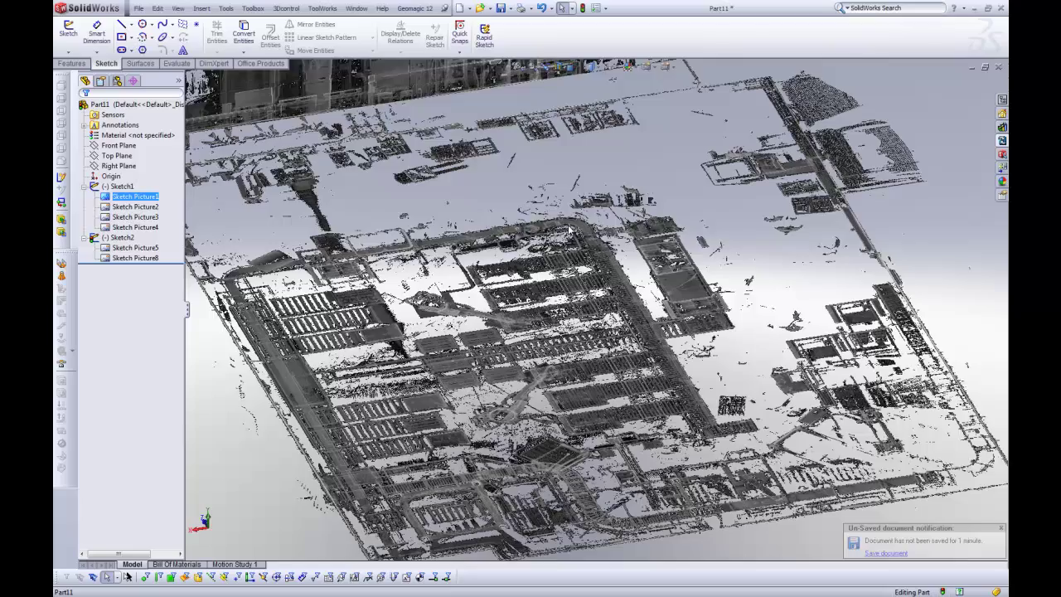